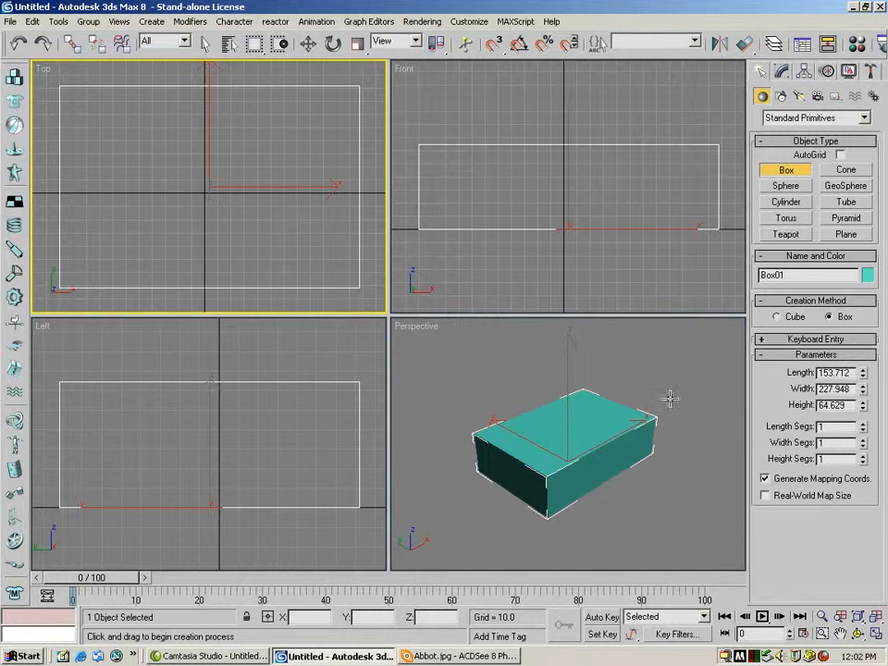
# Set the box's length, width and height segments to 3 each.
pyautogui.click(863, 424)
pyautogui.click(863, 424)
pyautogui.click(863, 424)
pyautogui.click(862, 431)
pyautogui.click(862, 440)
pyautogui.click(863, 440)
pyautogui.click(862, 440)
pyautogui.click(863, 441)
pyautogui.click(863, 445)
pyautogui.click(863, 446)
pyautogui.click(863, 455)
pyautogui.click(863, 455)
pyautogui.click(862, 455)
pyautogui.click(862, 461)
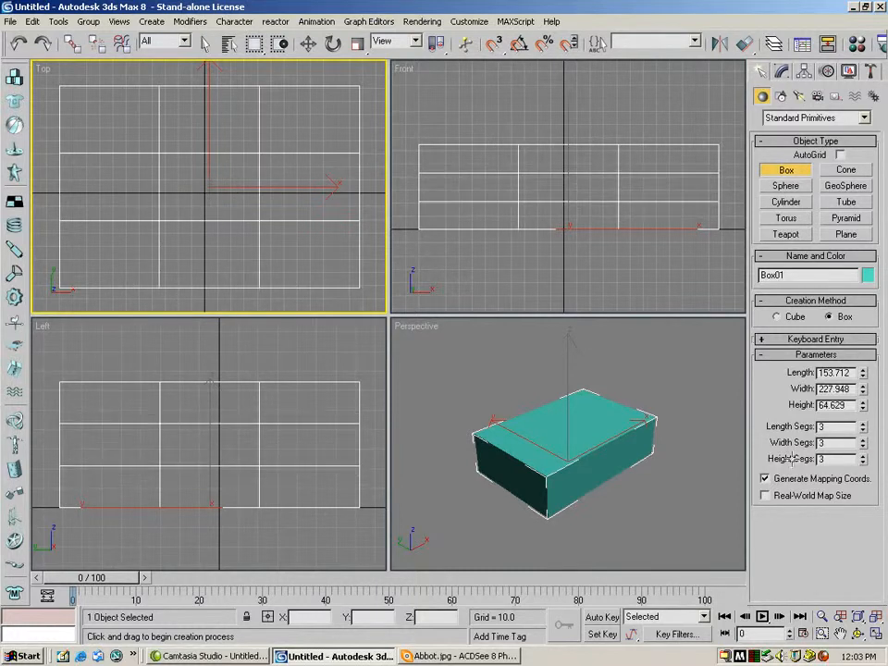
# Show edged faces in the Perspective view and convert the box to an Editable Poly.
pyautogui.rightClick(432, 335)
pyautogui.click(480, 394)
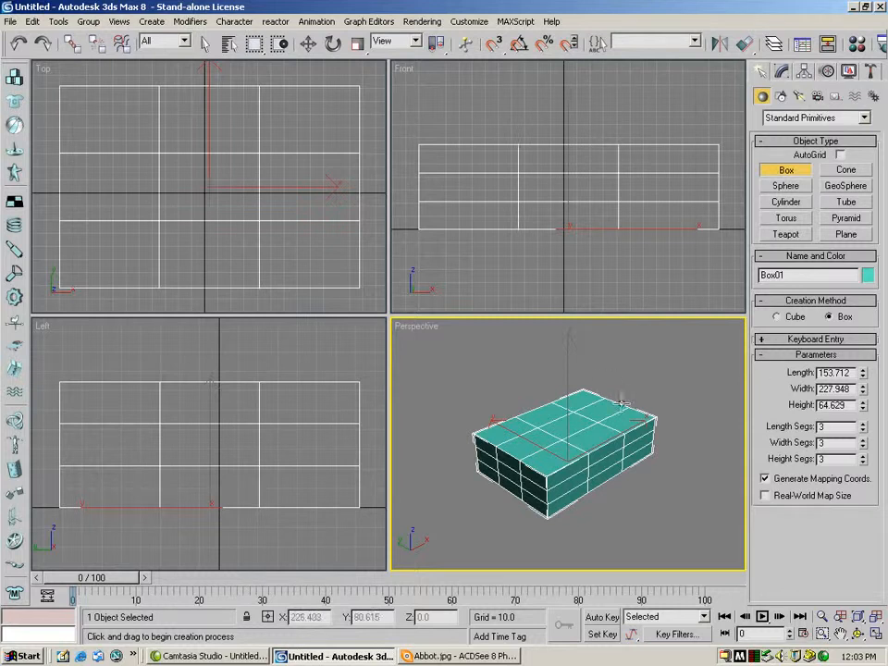
pyautogui.click(780, 72)
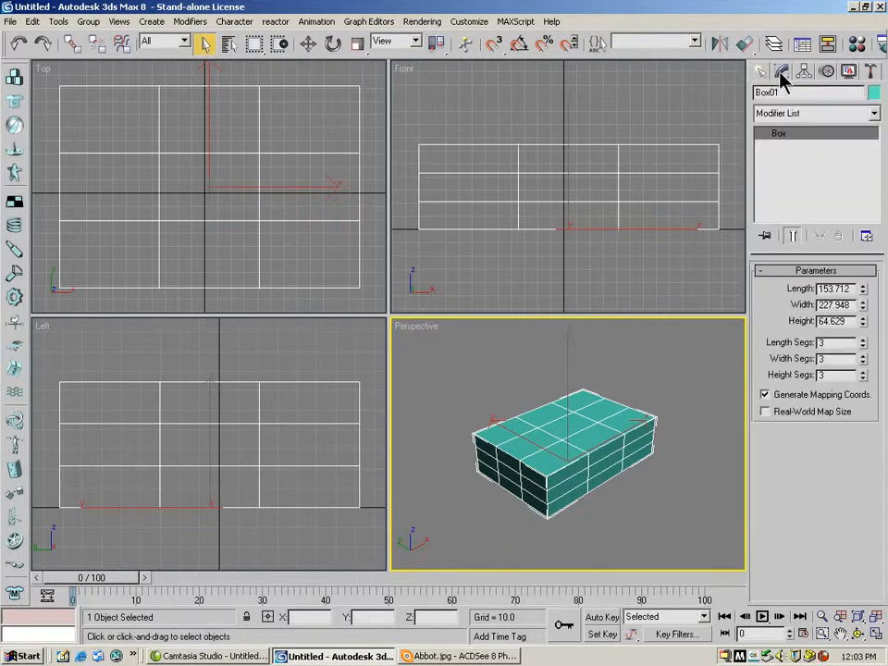
pyautogui.rightClick(779, 135)
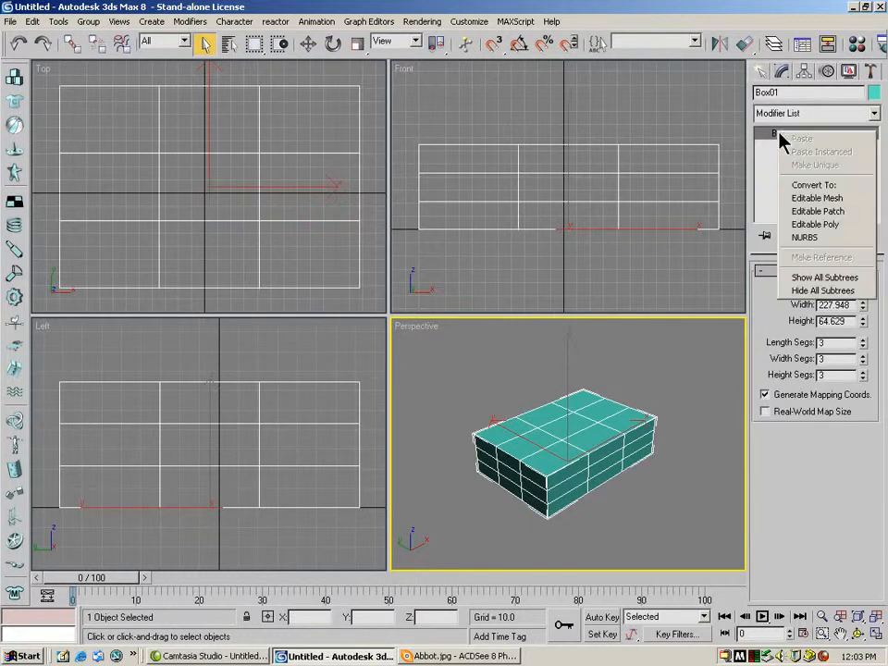
pyautogui.click(814, 226)
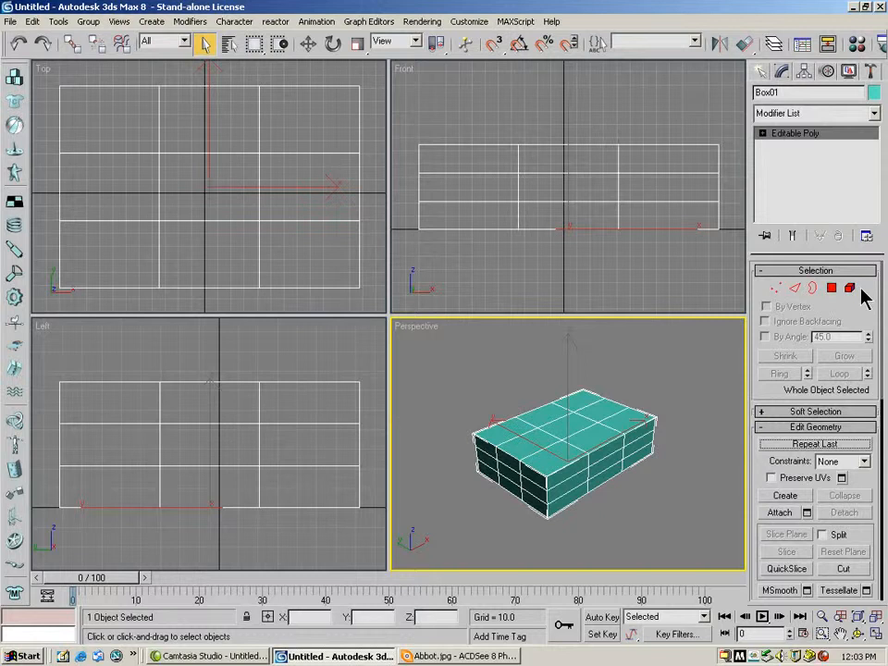
# Uniformly scale the box's top vertex layer inward, and scale the bottom vertex layer inward by a smaller amount.
pyautogui.click(777, 288)
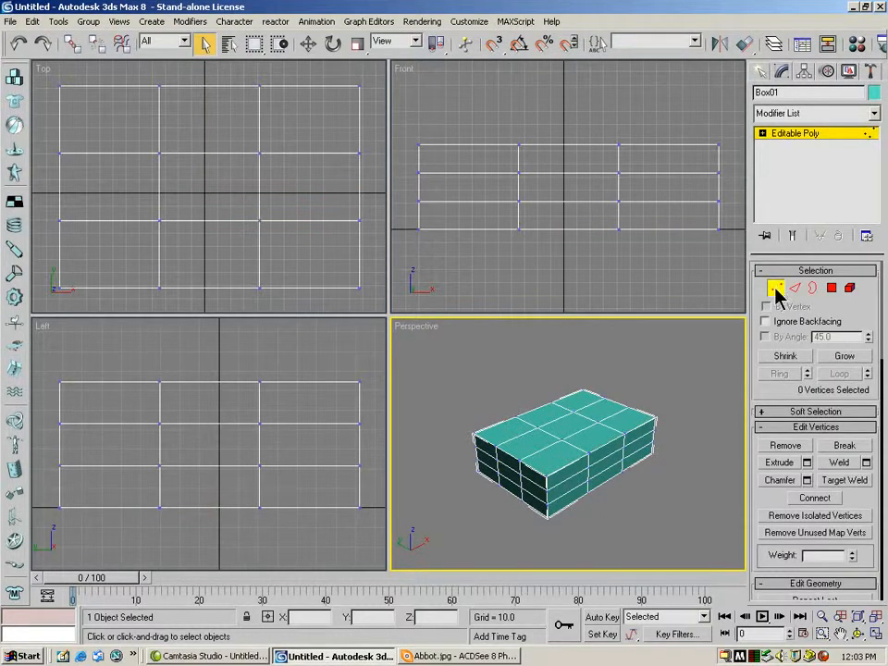
pyautogui.moveTo(323, 70); pyautogui.dragTo(376, 332)
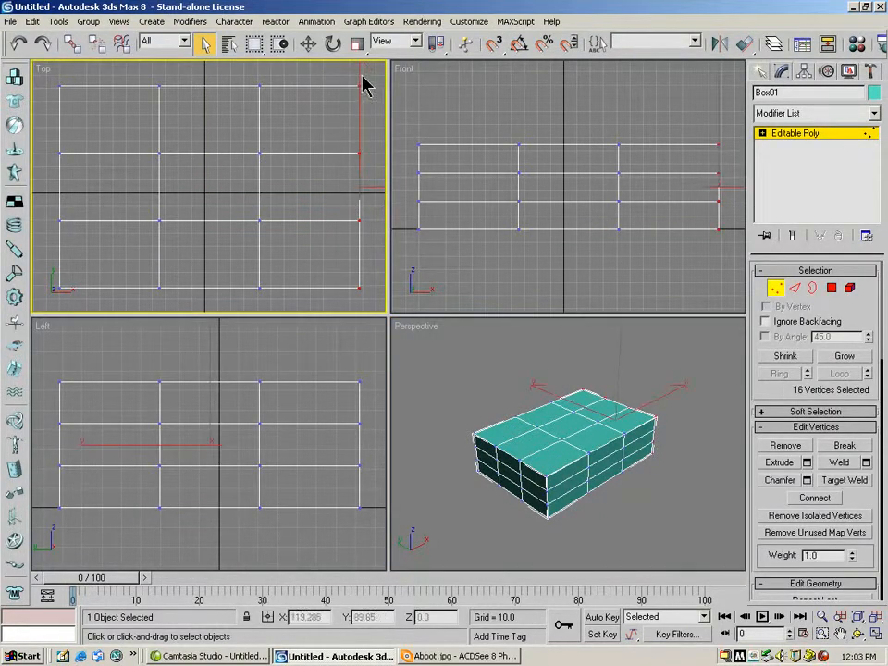
pyautogui.moveTo(414, 120); pyautogui.dragTo(745, 159)
pyautogui.click(357, 43)
pyautogui.moveTo(579, 123); pyautogui.dragTo(583, 170)
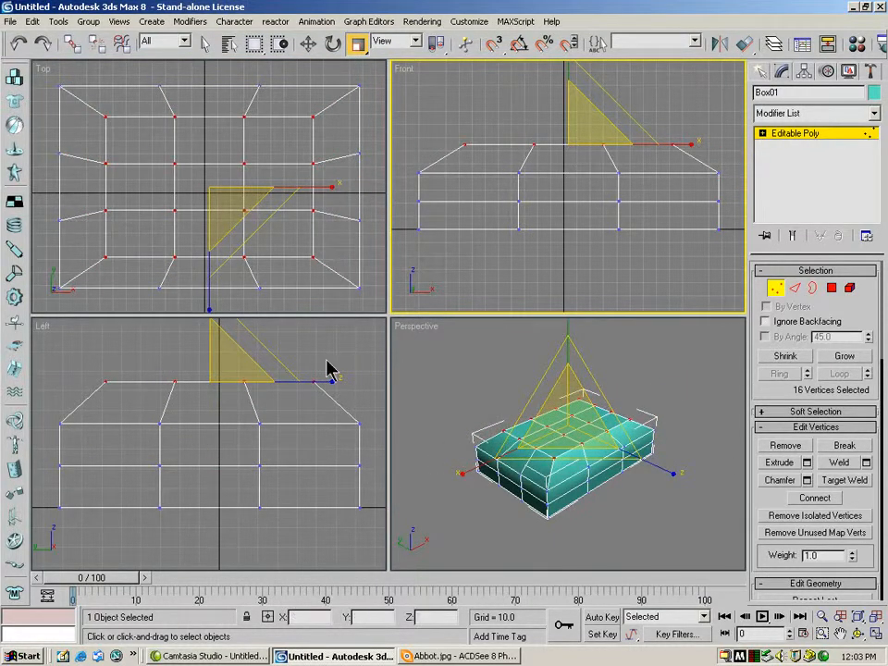
pyautogui.moveTo(598, 208); pyautogui.dragTo(588, 233)
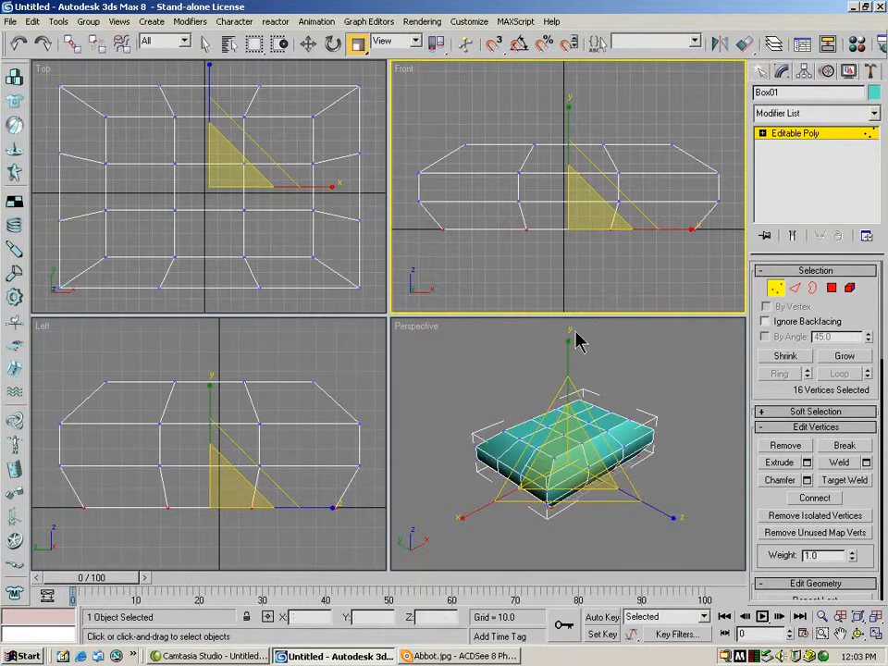
pyautogui.click(574, 252)
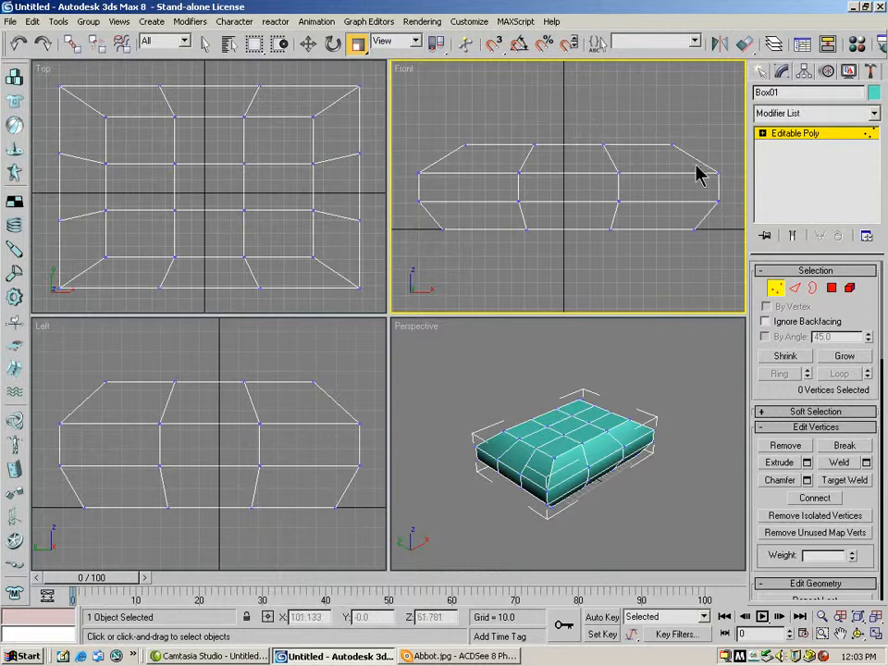
# In the Front view, move the two lower vertex rows at the +X end outward and the upper-middle row at the -X end inward.
pyautogui.moveTo(680, 159); pyautogui.dragTo(747, 272)
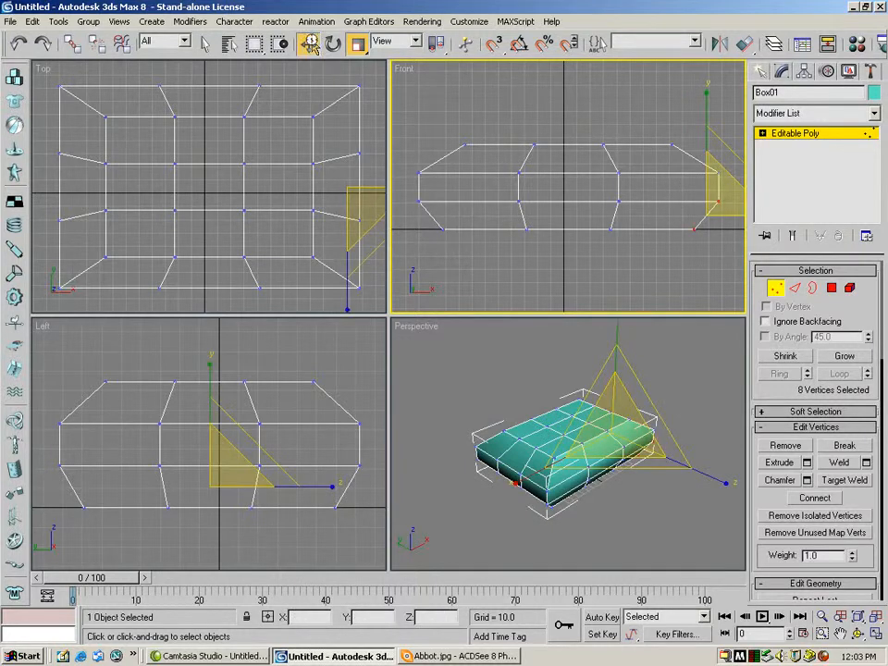
pyautogui.click(308, 43)
pyautogui.moveTo(730, 207); pyautogui.dragTo(745, 212)
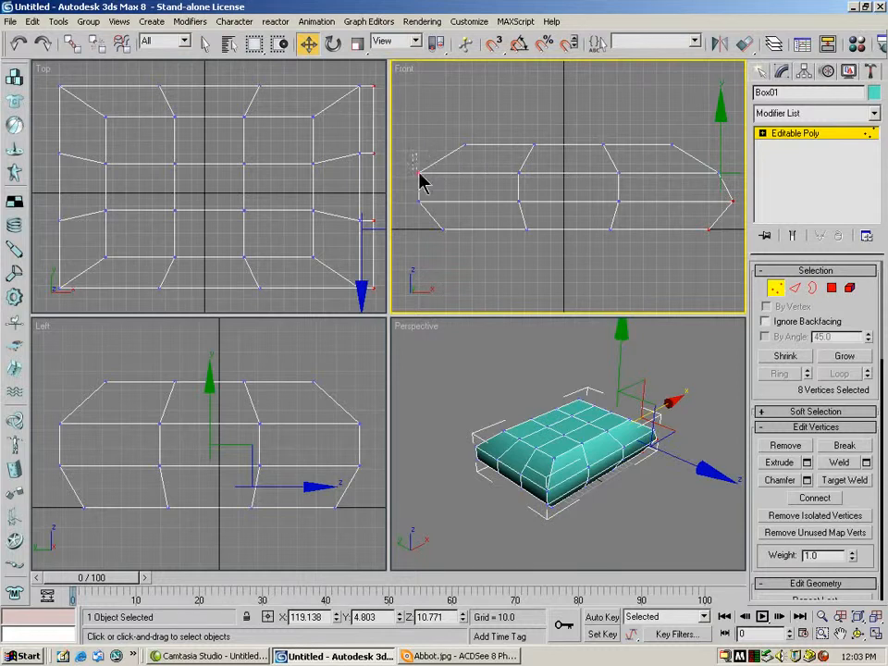
pyautogui.moveTo(415, 166); pyautogui.dragTo(465, 125)
pyautogui.moveTo(476, 173); pyautogui.dragTo(499, 175)
pyautogui.click(527, 119)
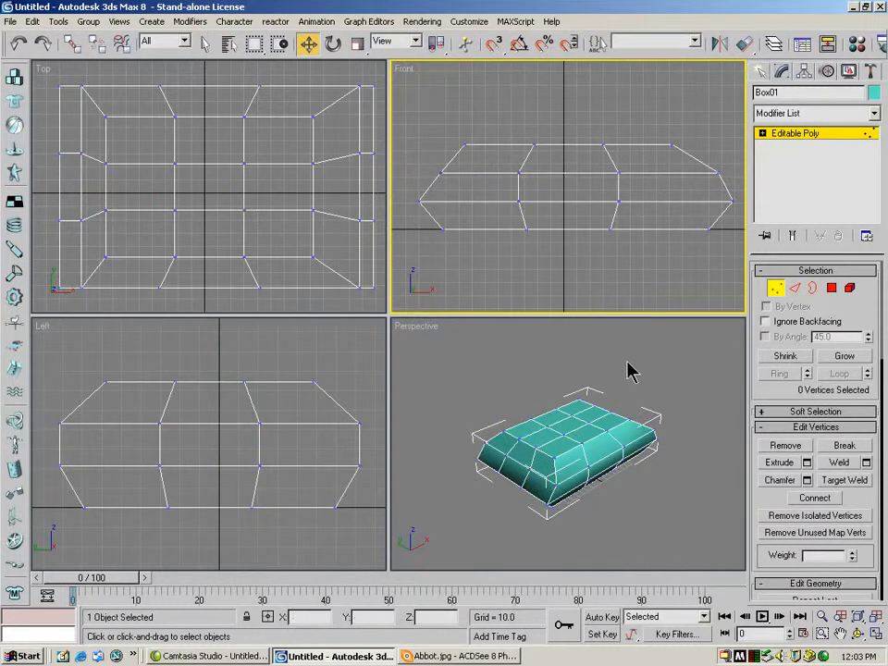
# Select the vertices at all four corners in the Top view and scale them uniformly to about 80% to round the outline.
pyautogui.moveTo(326, 75); pyautogui.dragTo(386, 117)
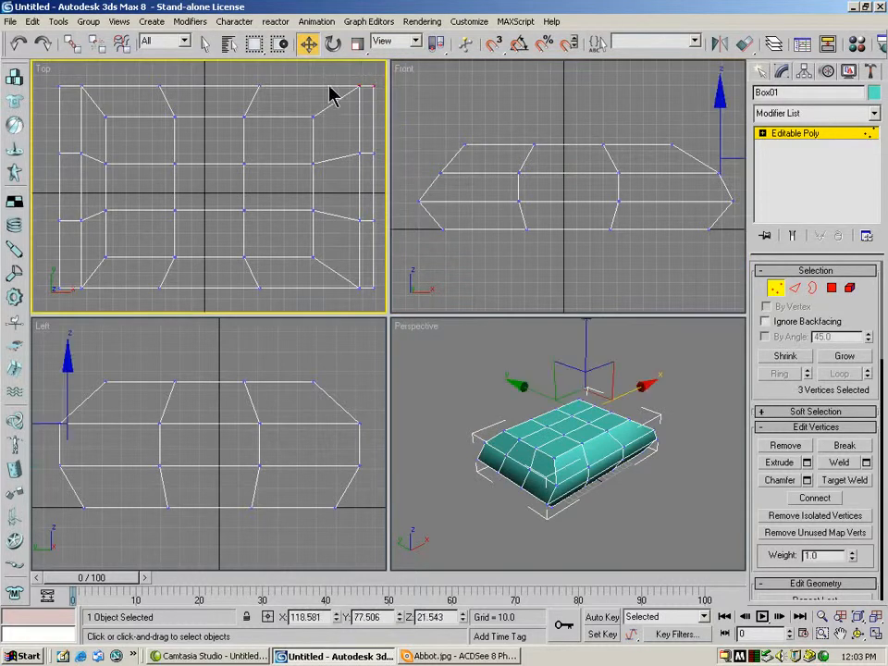
pyautogui.moveTo(301, 79); pyautogui.dragTo(379, 138)
pyautogui.keyDown('ctrl'); pyautogui.moveTo(295, 236); pyautogui.dragTo(380, 300); pyautogui.keyUp('ctrl')
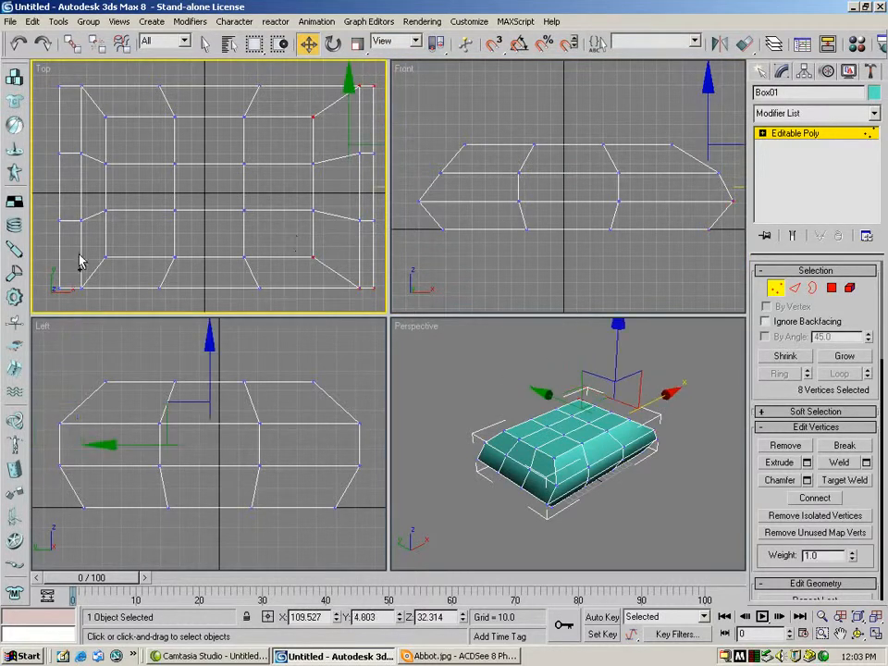
pyautogui.keyDown('ctrl'); pyautogui.moveTo(125, 263); pyautogui.dragTo(92, 58); pyautogui.keyUp('ctrl')
pyautogui.keyDown('ctrl'); pyautogui.moveTo(42, 135); pyautogui.dragTo(147, 83); pyautogui.keyUp('ctrl')
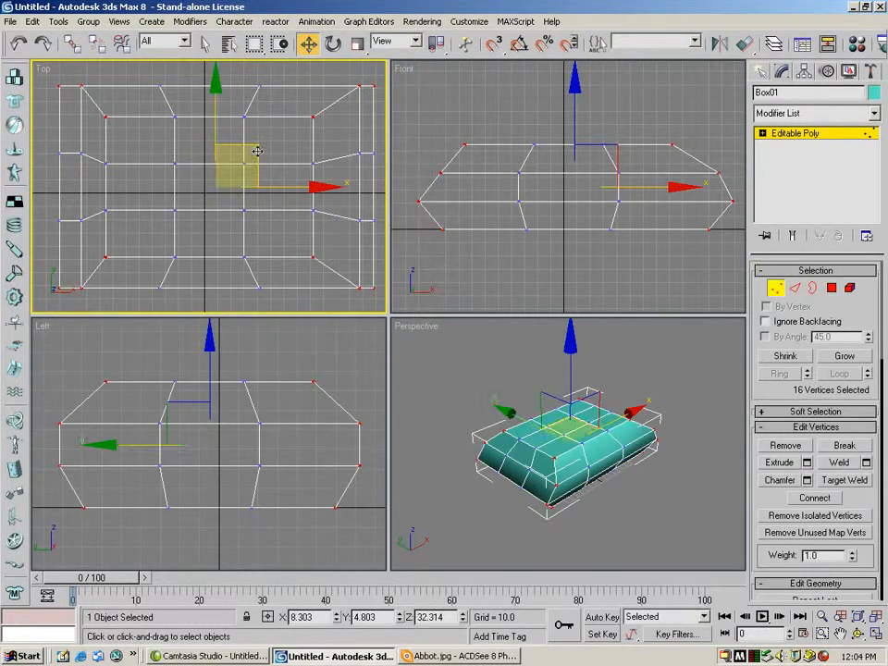
pyautogui.click(357, 43)
pyautogui.moveTo(234, 165); pyautogui.dragTo(236, 182)
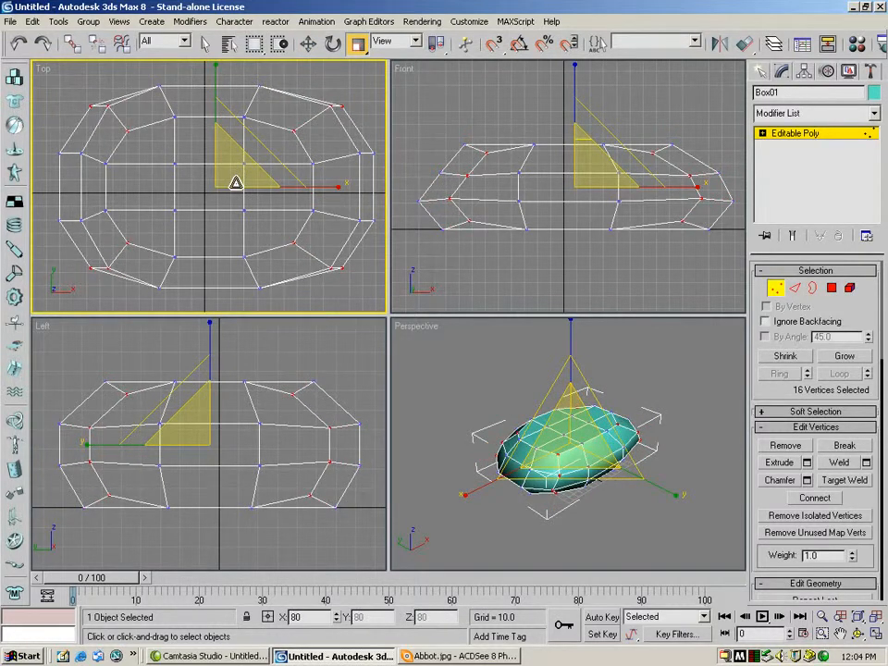
# Flatten each of the four horizontal vertex layers by scaling it vertically in the Front view.
pyautogui.moveTo(431, 117); pyautogui.dragTo(708, 160)
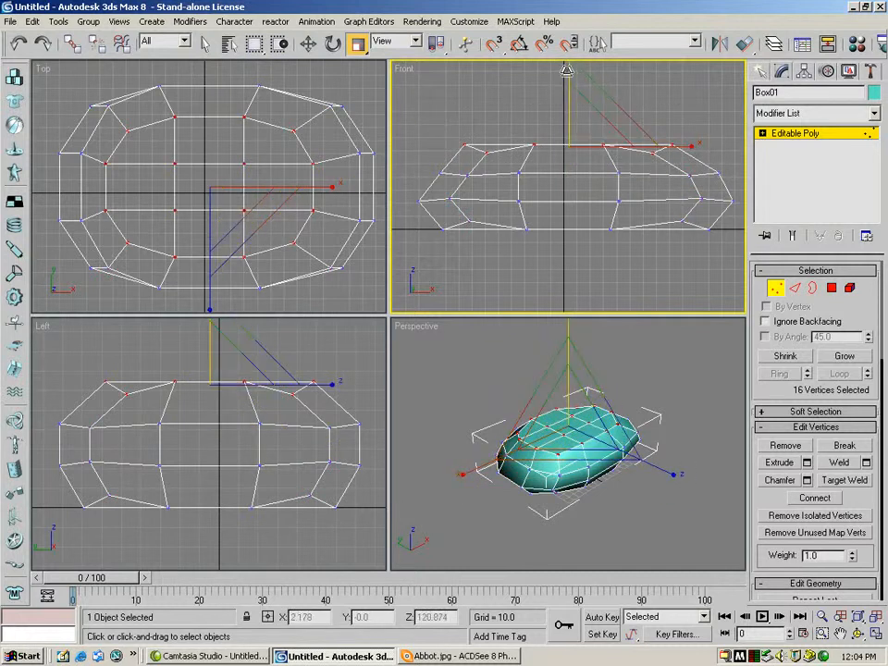
pyautogui.moveTo(566, 70); pyautogui.dragTo(525, 303)
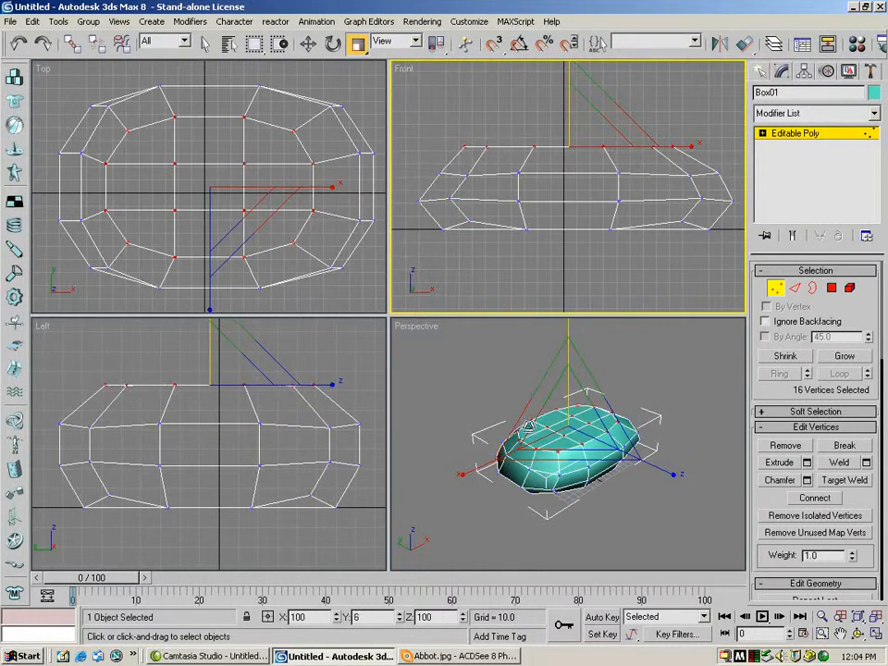
pyautogui.moveTo(423, 206); pyautogui.dragTo(745, 265)
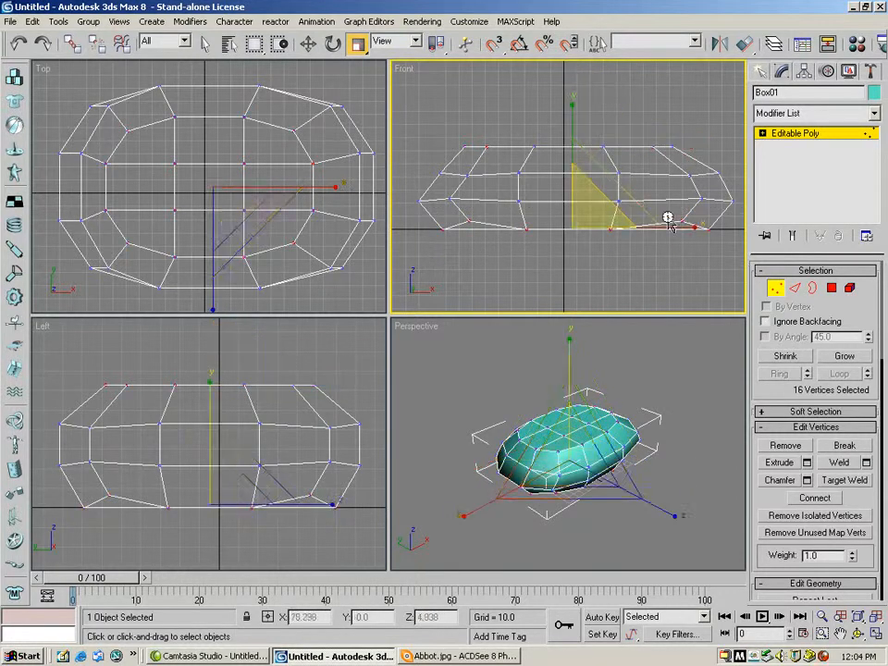
pyautogui.moveTo(573, 136); pyautogui.dragTo(587, 523)
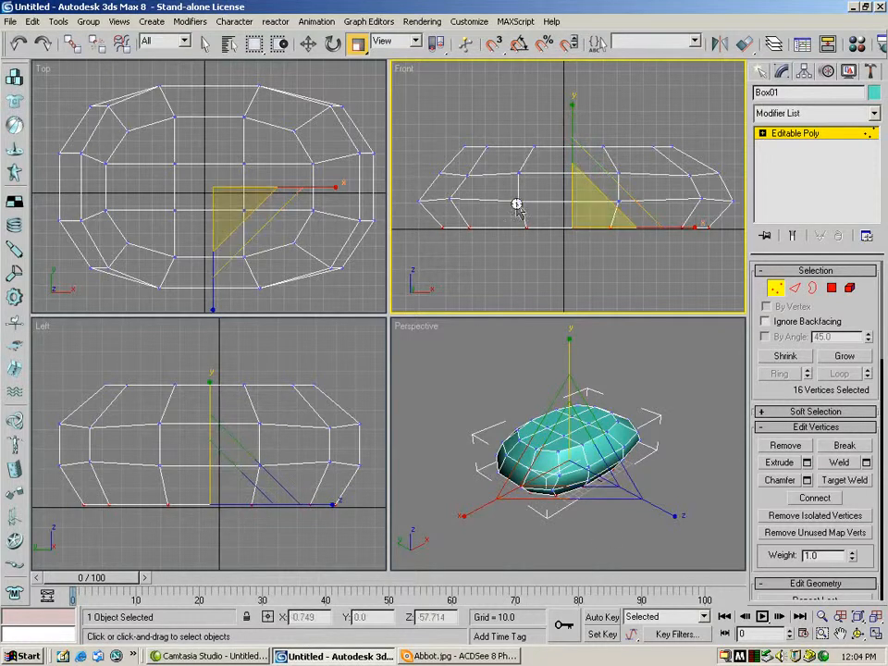
pyautogui.moveTo(429, 155); pyautogui.dragTo(750, 192)
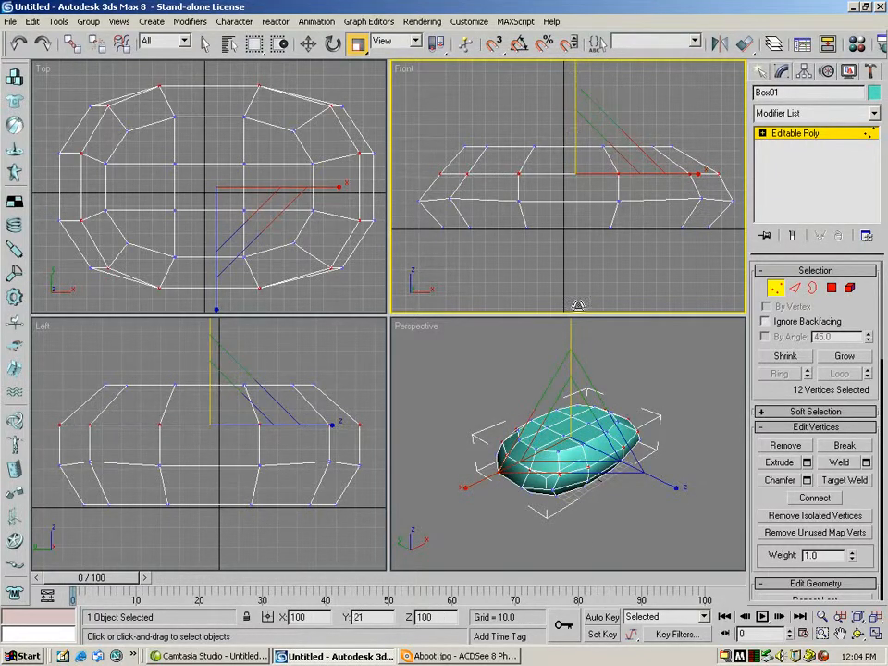
pyautogui.moveTo(415, 184); pyautogui.dragTo(750, 220)
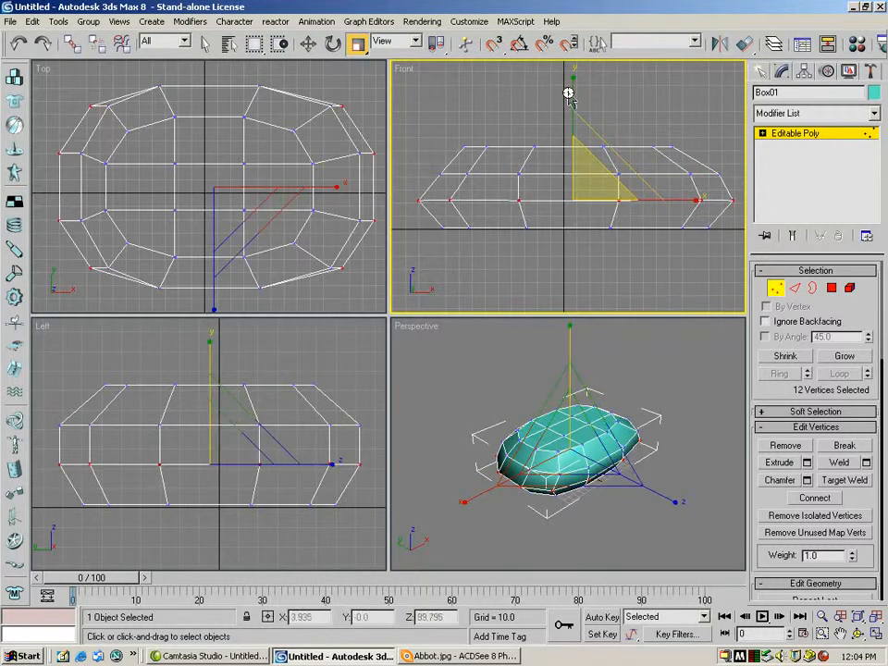
pyautogui.click(555, 276)
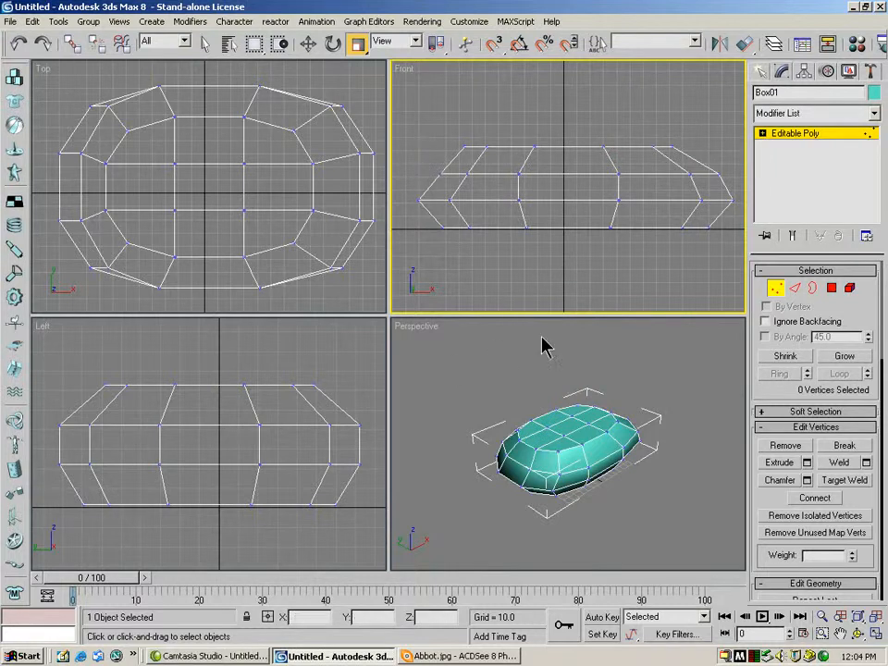
# Raise the two middle rows of top vertices about 10.6 units in the Left view.
pyautogui.click(308, 44)
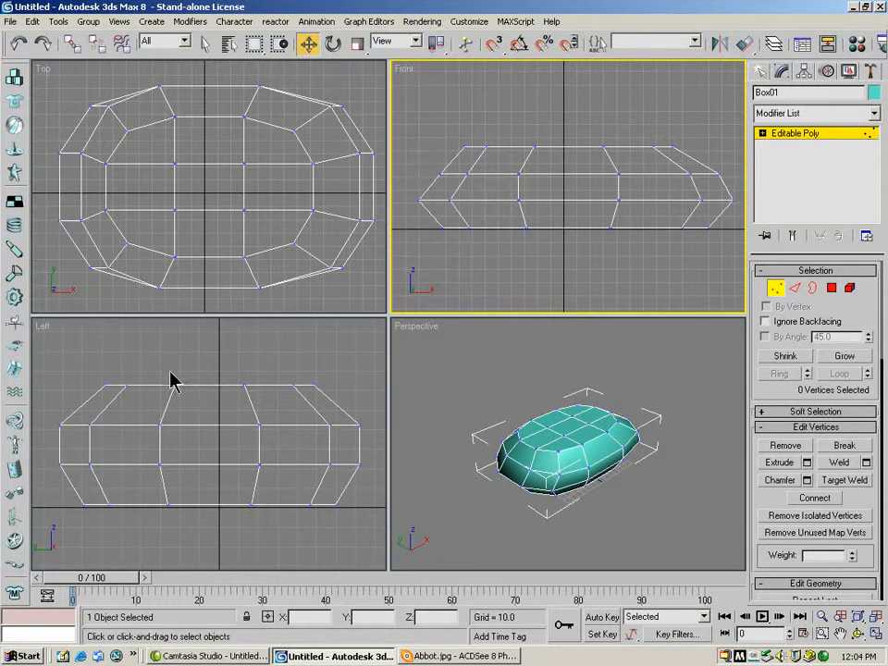
pyautogui.moveTo(162, 363); pyautogui.dragTo(273, 414)
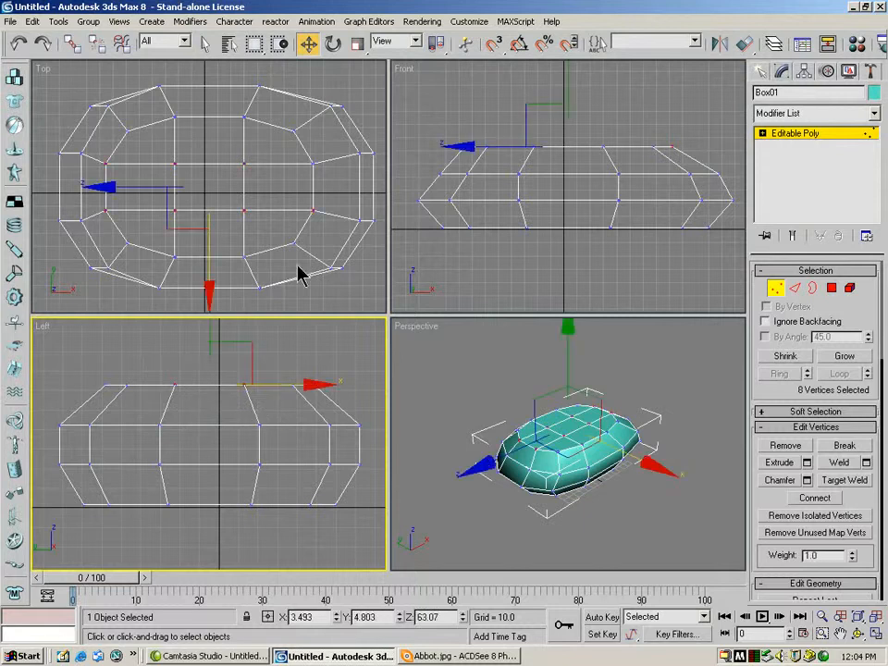
pyautogui.click(216, 325)
pyautogui.moveTo(165, 350); pyautogui.dragTo(274, 400)
pyautogui.moveTo(209, 331); pyautogui.dragTo(212, 310)
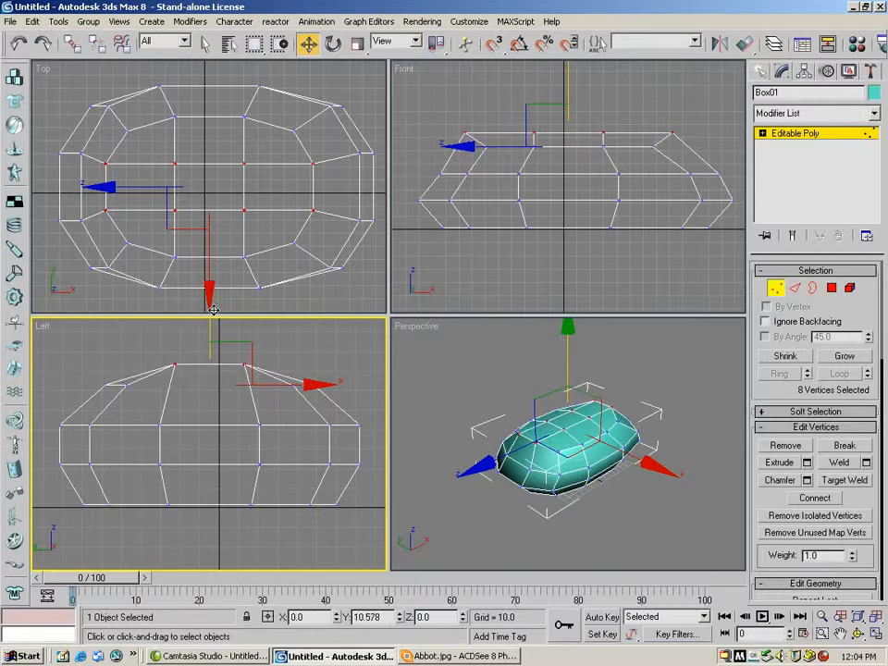
pyautogui.click(558, 99)
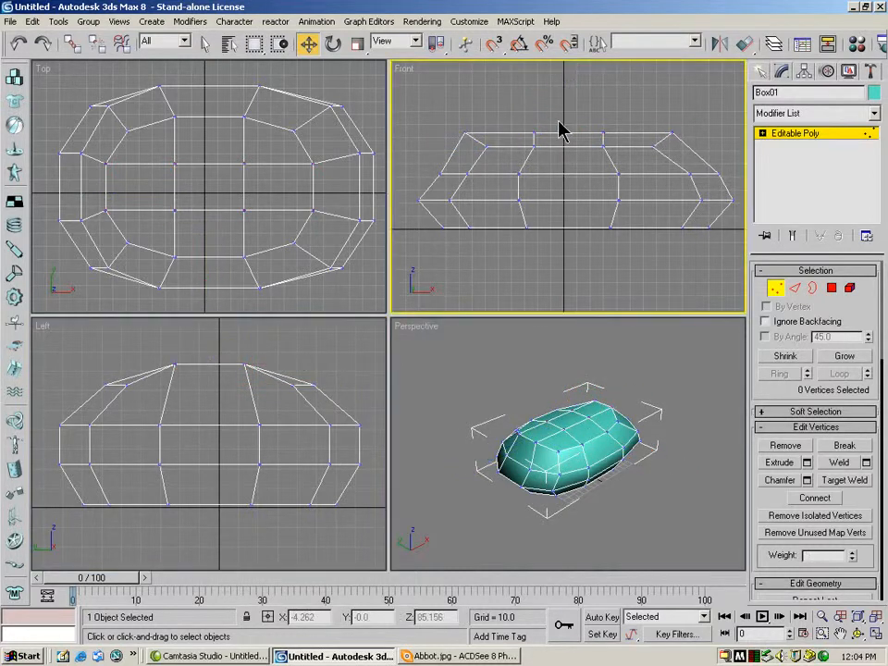
# Raise the eight top vertices in the -X half of the body about 12.8 units in the Front view.
pyautogui.moveTo(442, 105); pyautogui.dragTo(579, 165)
pyautogui.moveTo(506, 81); pyautogui.dragTo(505, 63)
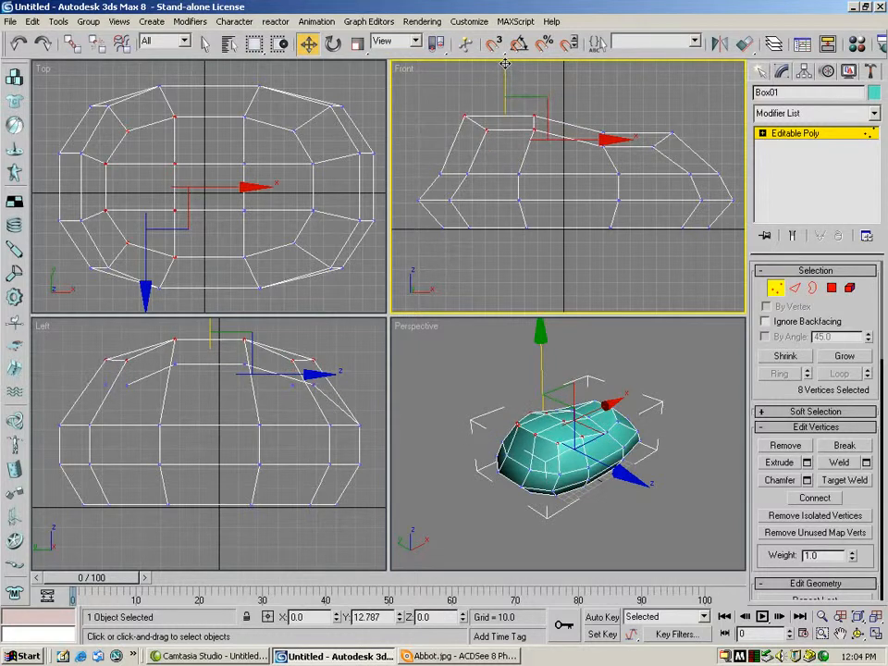
pyautogui.click(858, 638)
pyautogui.moveTo(573, 420); pyautogui.dragTo(554, 407)
# Scale the corner vertices at the +X end toward each other along Y to taper that end of the body.
pyautogui.click(305, 45)
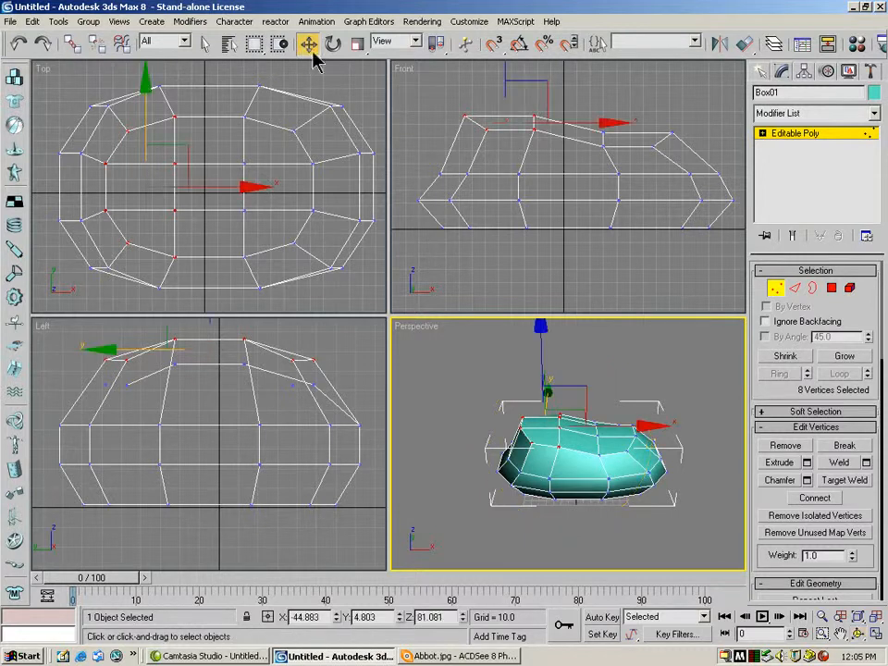
pyautogui.moveTo(279, 78); pyautogui.dragTo(368, 150)
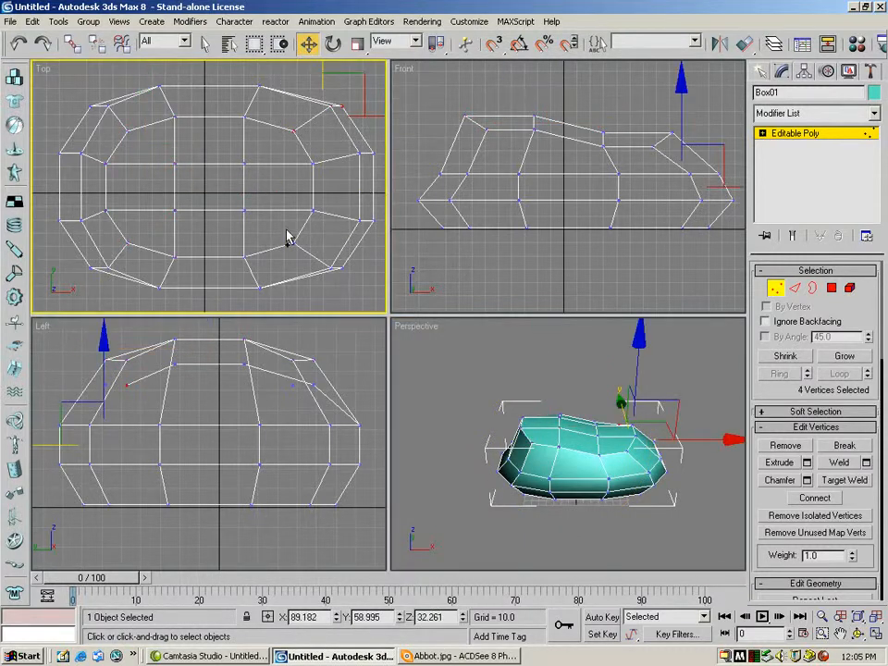
pyautogui.keyDown('ctrl'); pyautogui.moveTo(344, 298); pyautogui.dragTo(344, 297); pyautogui.keyUp('ctrl')
pyautogui.click(357, 43)
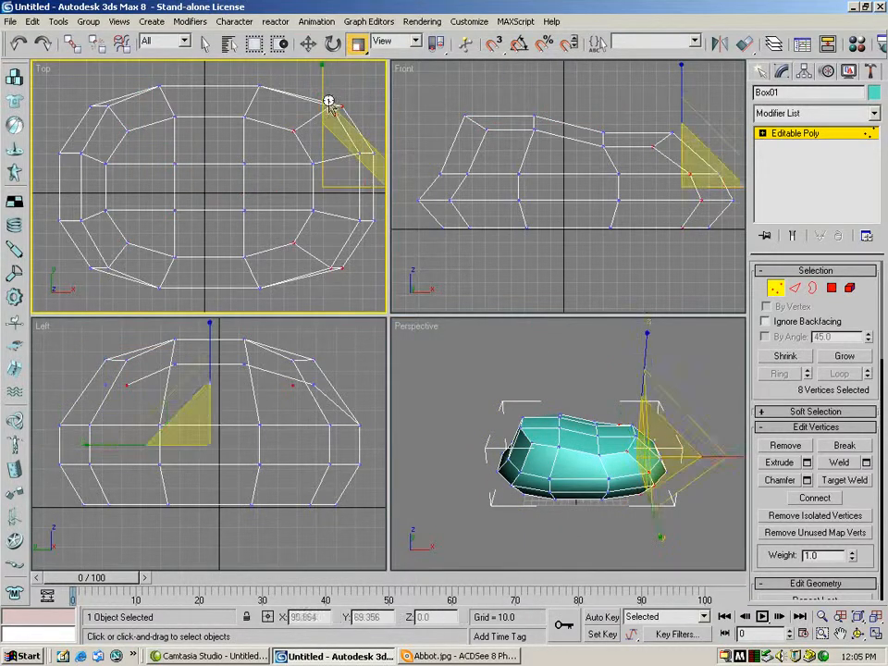
pyautogui.moveTo(326, 86); pyautogui.dragTo(325, 110)
pyautogui.click(363, 100)
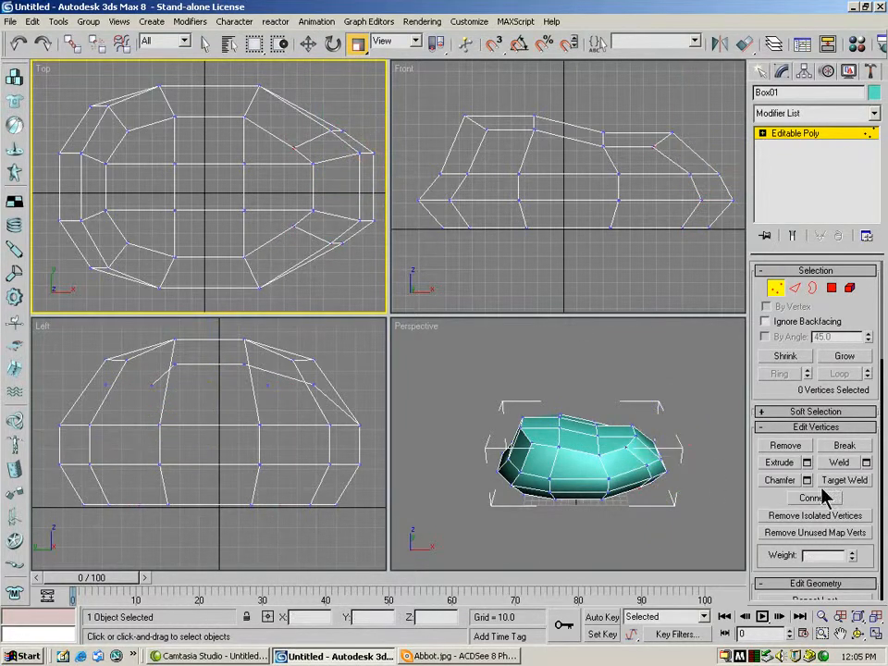
# Leave vertex editing and switch the mesh to the Polygon sub-object level.
pyautogui.click(858, 635)
pyautogui.moveTo(611, 459); pyautogui.dragTo(569, 388)
pyautogui.click(775, 289)
pyautogui.press('r')
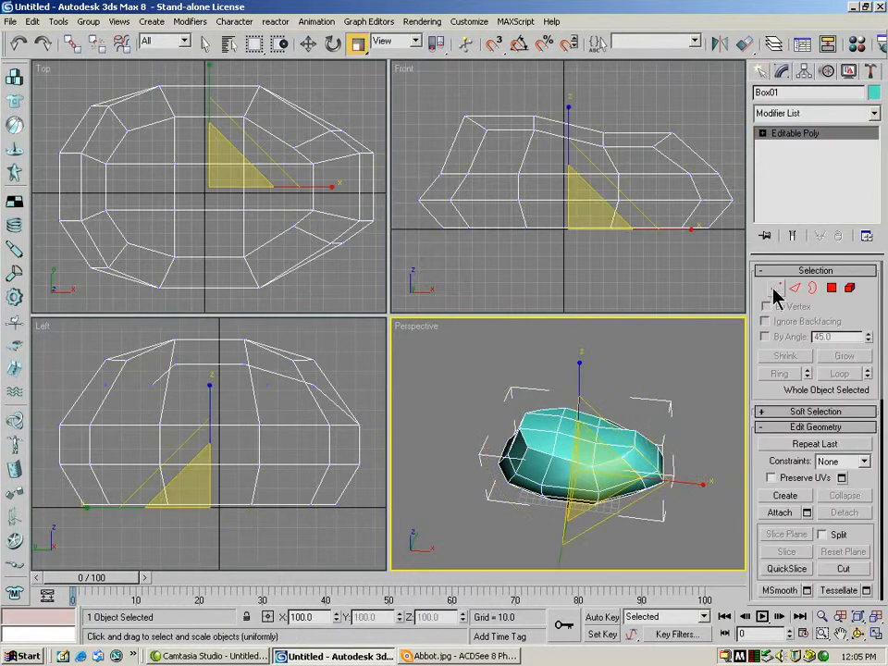
pyautogui.click(831, 290)
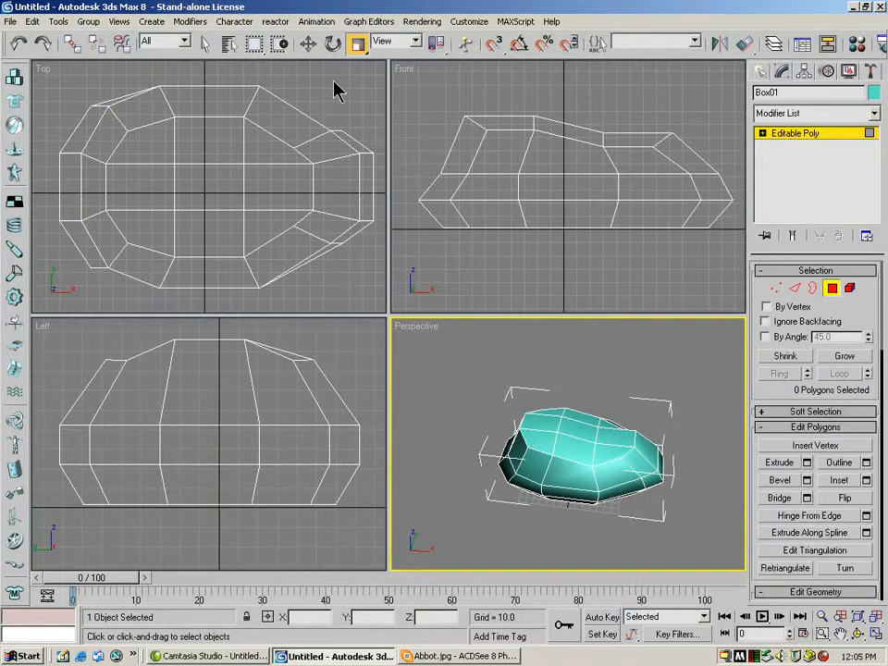
pyautogui.click(204, 43)
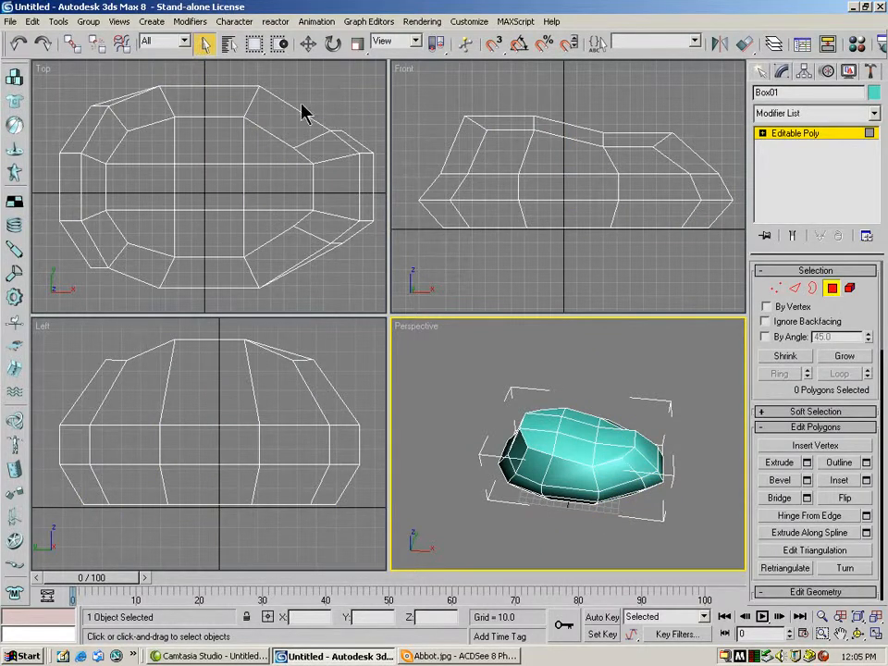
pyautogui.click(211, 134)
pyautogui.keyDown('ctrl'); pyautogui.click(218, 223); pyautogui.keyUp('ctrl')
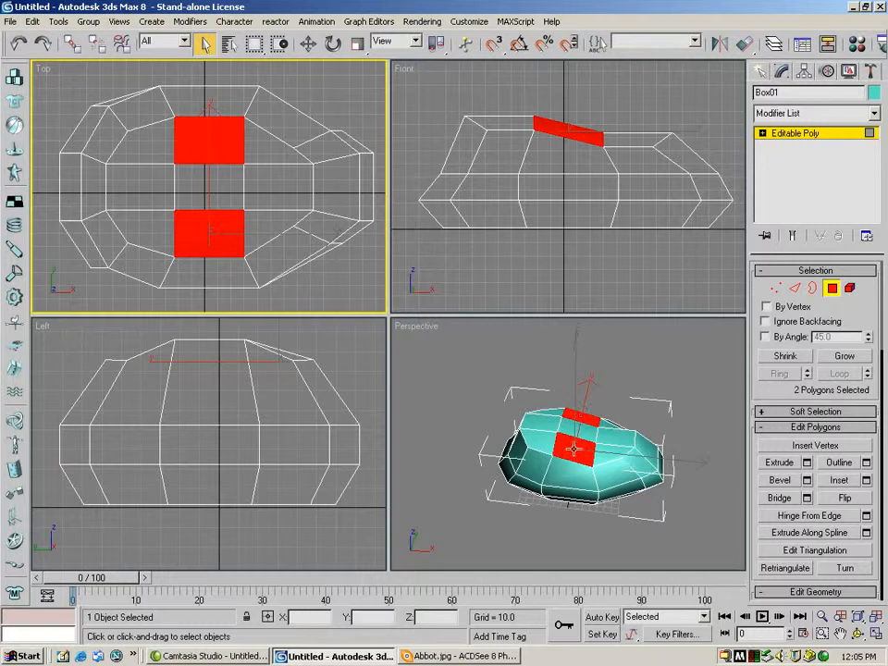
pyautogui.click(598, 386)
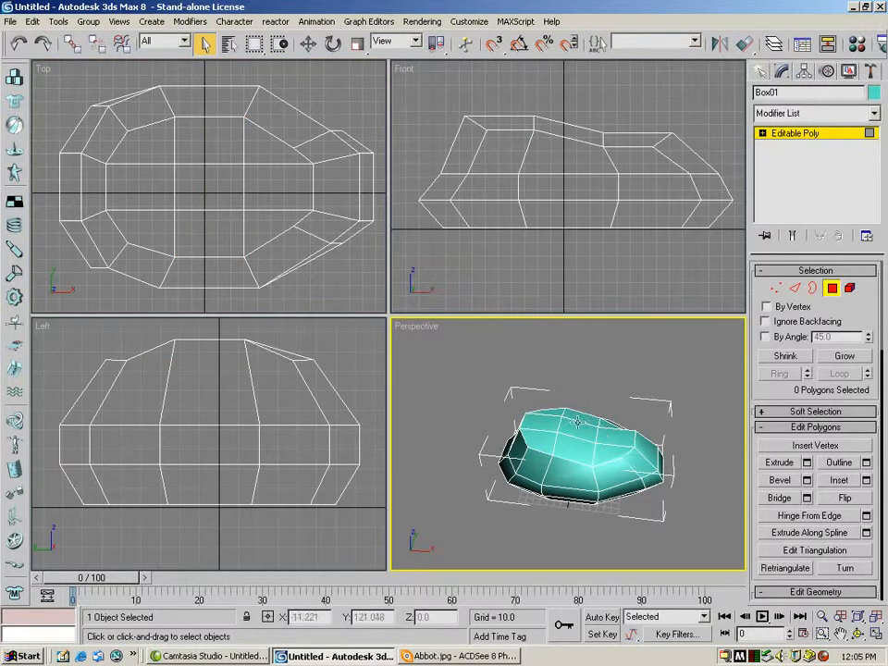
# Turn off Shade Selected Faces for the Perspective viewport and pick individual top polygons to check how their selection displays.
pyautogui.rightClick(423, 338)
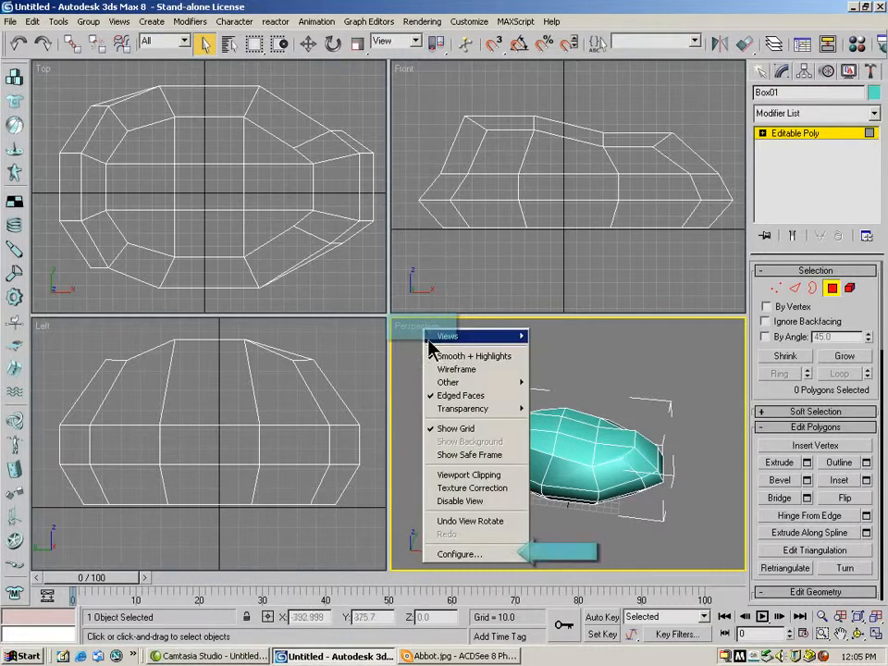
pyautogui.click(463, 555)
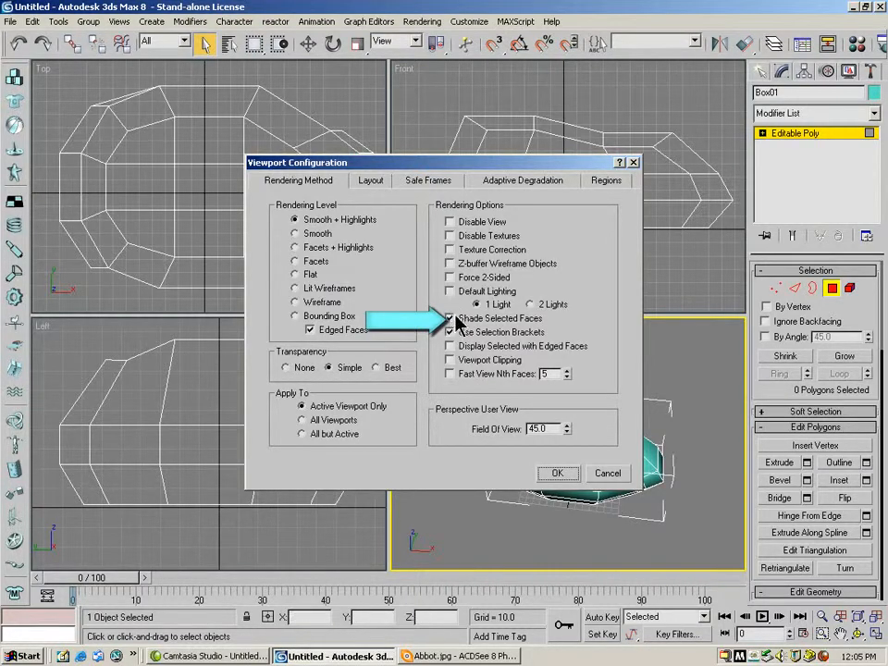
pyautogui.click(556, 472)
pyautogui.click(583, 430)
pyautogui.click(575, 427)
pyautogui.click(559, 418)
pyautogui.click(564, 407)
pyautogui.click(562, 403)
pyautogui.click(575, 429)
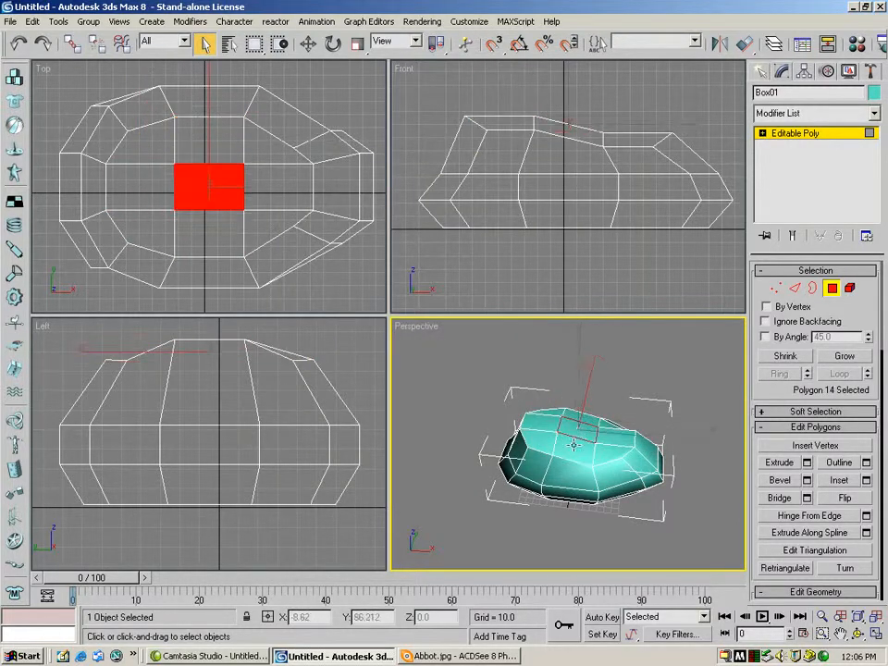
pyautogui.click(576, 437)
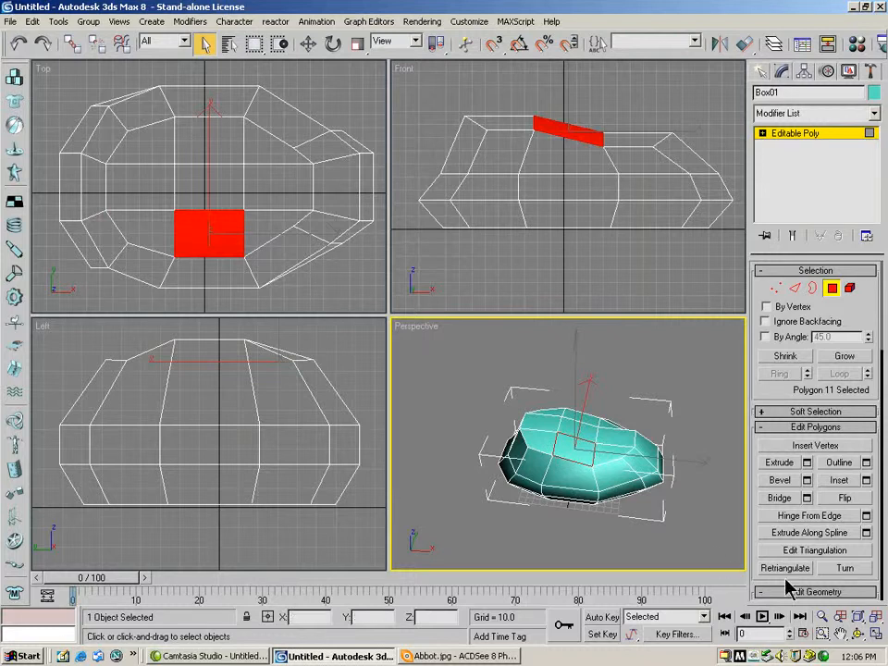
# Maximize the Perspective viewport and pick single polygons along the top of the body to examine their selection display.
pyautogui.click(874, 636)
pyautogui.click(408, 288)
pyautogui.click(412, 262)
pyautogui.click(403, 317)
pyautogui.click(352, 302)
pyautogui.click(351, 267)
pyautogui.click(363, 246)
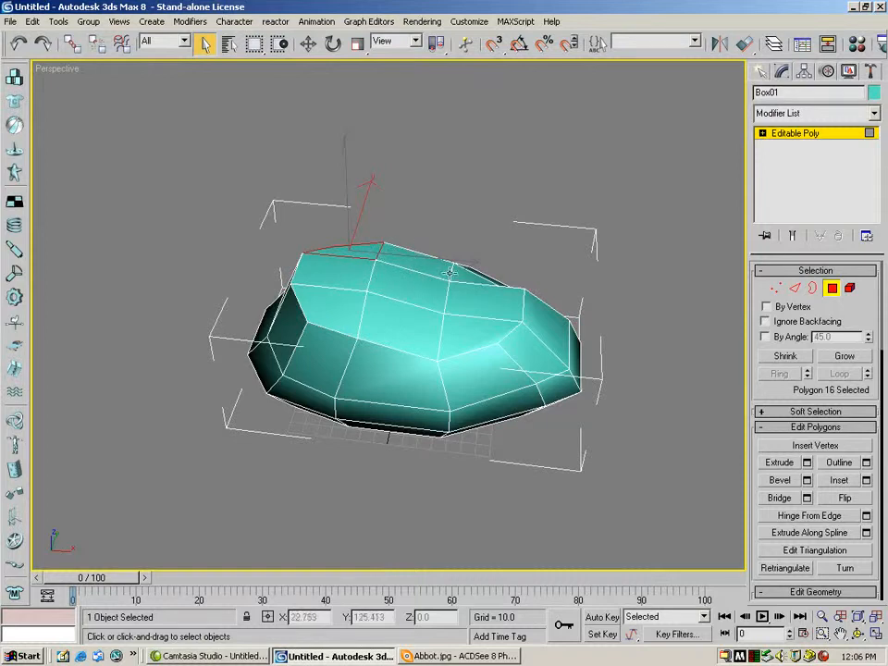
# Turn on Shade Selected Faces in the Perspective viewport's configuration.
pyautogui.rightClick(54, 69)
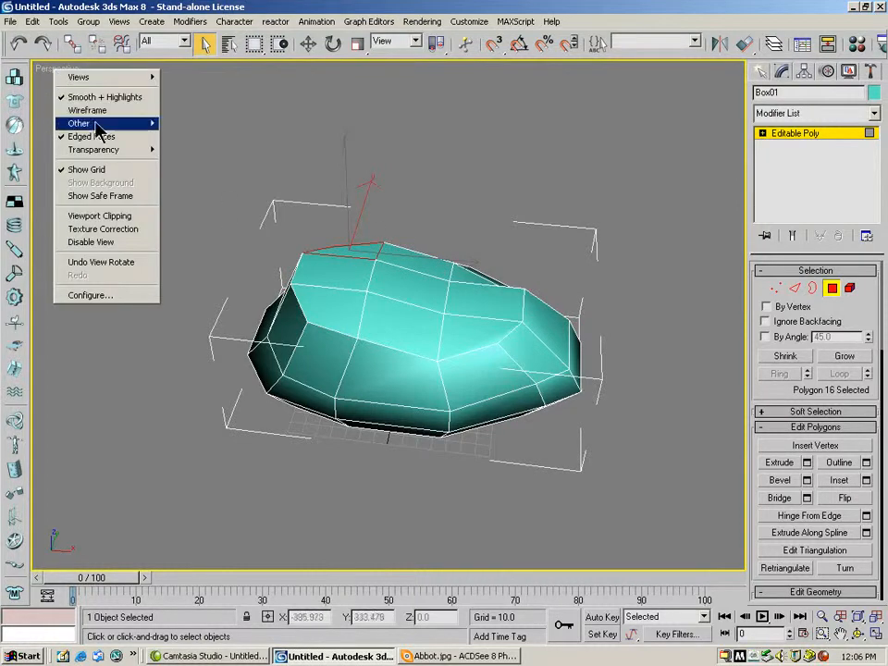
pyautogui.click(115, 294)
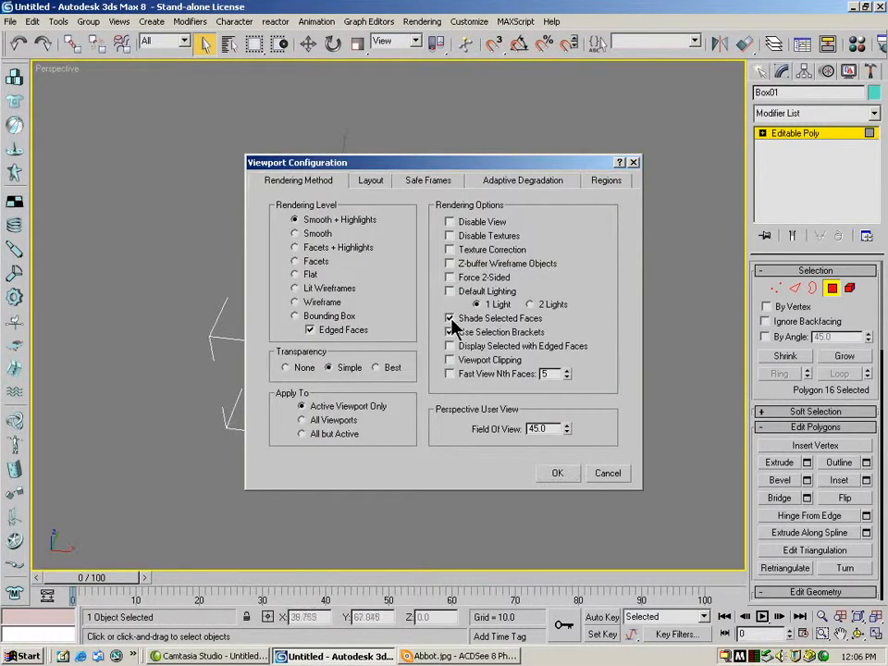
pyautogui.click(559, 472)
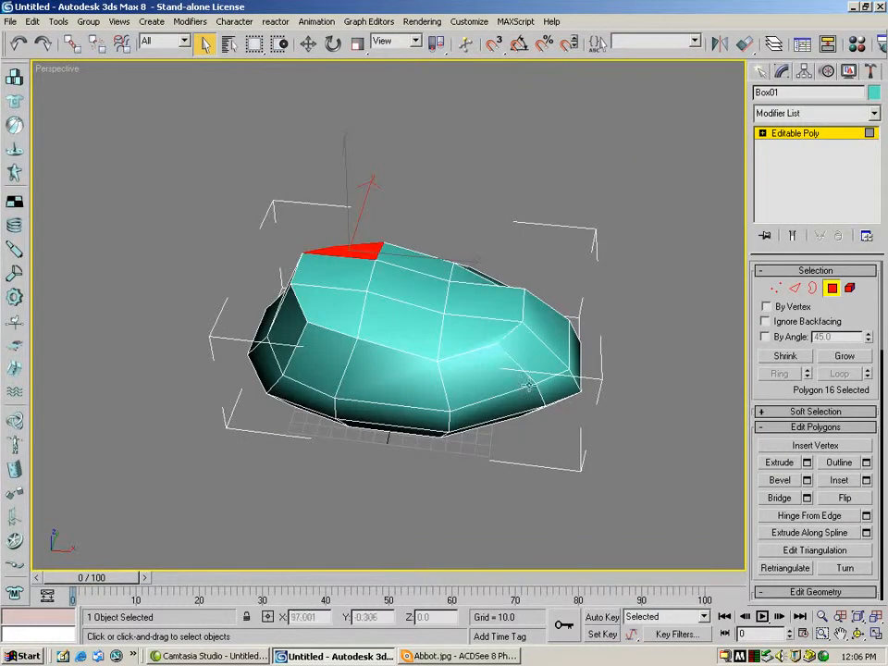
# Select the three polygons of the central strip running lengthwise along the top of the body.
pyautogui.click(333, 272)
pyautogui.keyDown('ctrl'); pyautogui.click(406, 282); pyautogui.keyUp('ctrl')
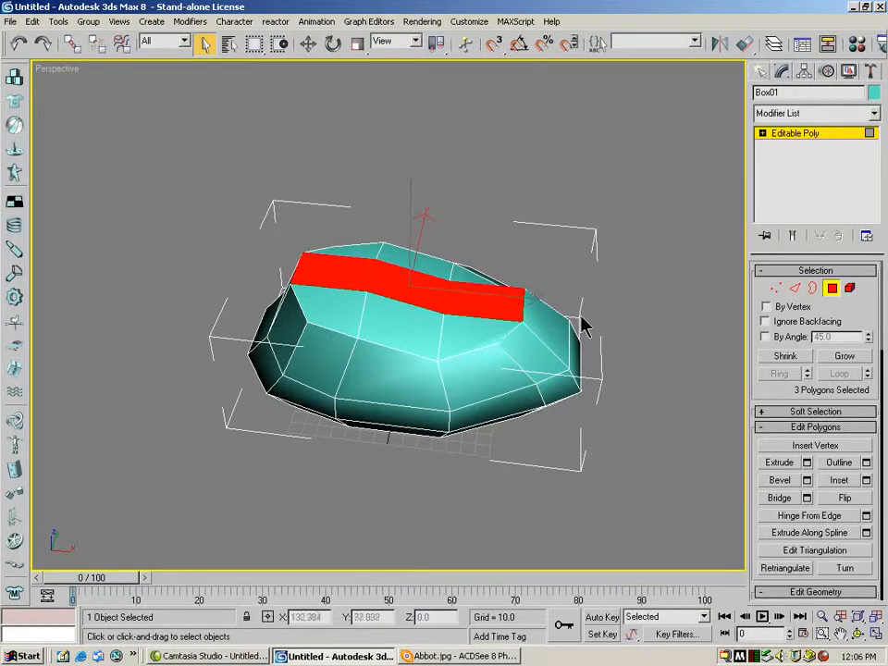
pyautogui.click(858, 633)
pyautogui.moveTo(383, 315); pyautogui.dragTo(417, 298)
pyautogui.scroll(-2, 811, 431)
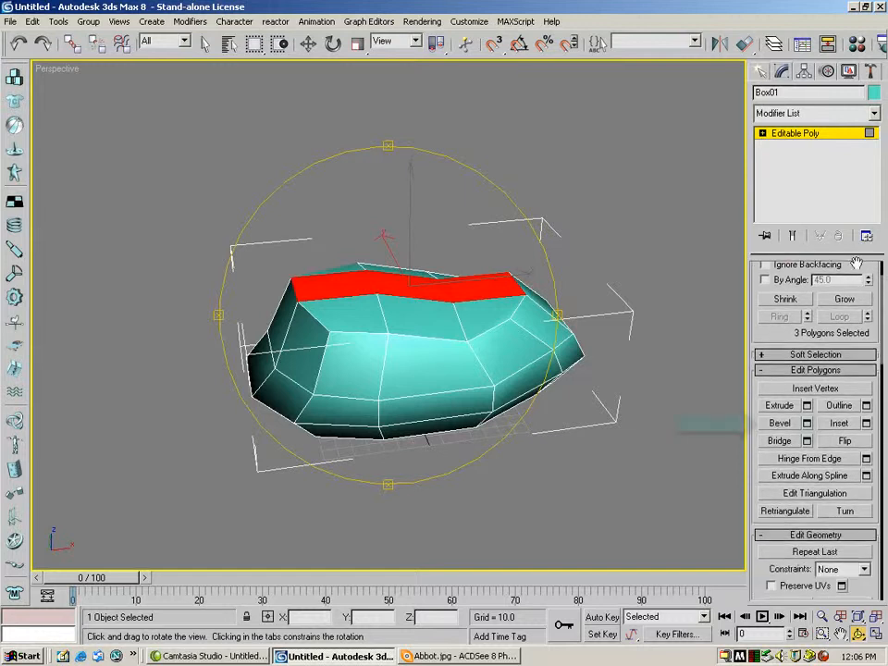
# Try a freehand Bevel on the three central strip polygons, raising and slightly shrinking them, and undo it.
pyautogui.click(786, 424)
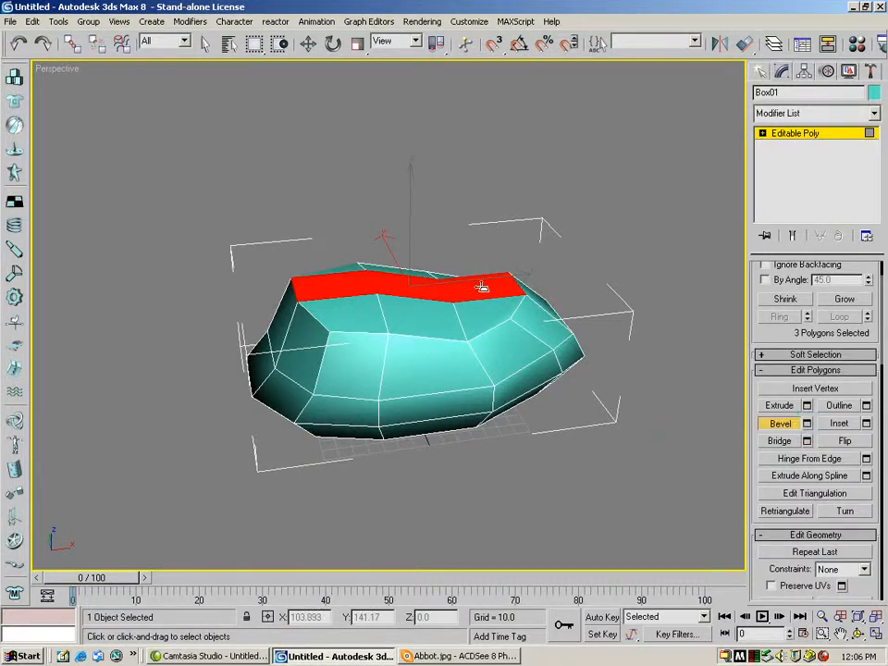
pyautogui.moveTo(480, 284)
pyautogui.mouseDown()
pyautogui.moveTo(485, 248)
pyautogui.moveTo(493, 285)
pyautogui.moveTo(490, 178)
pyautogui.moveTo(494, 246)
pyautogui.moveTo(486, 192)
pyautogui.moveTo(482, 284)
pyautogui.moveTo(475, 149)
pyautogui.moveTo(475, 251)
pyautogui.moveTo(496, 279)
pyautogui.mouseUp()
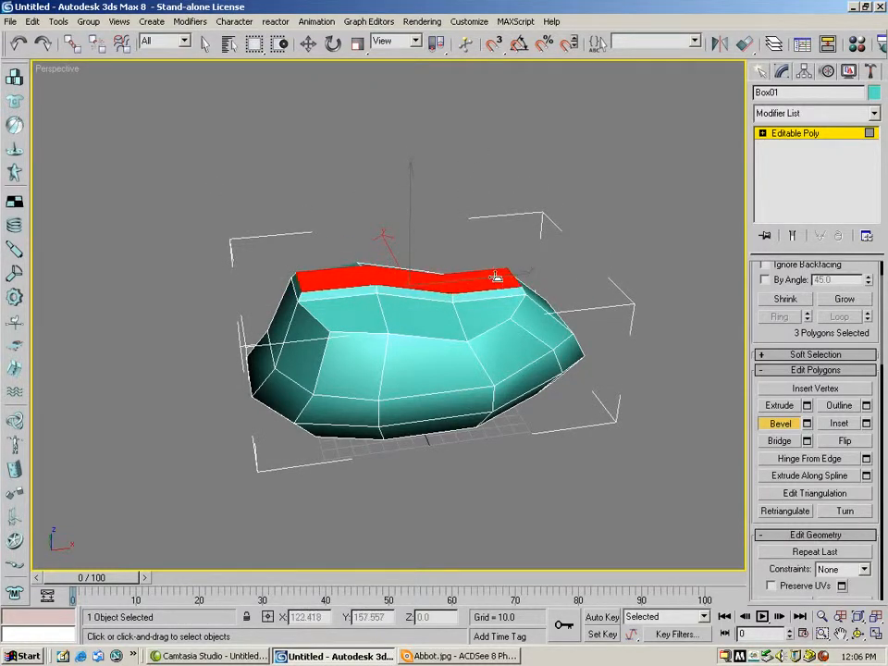
pyautogui.click(18, 43)
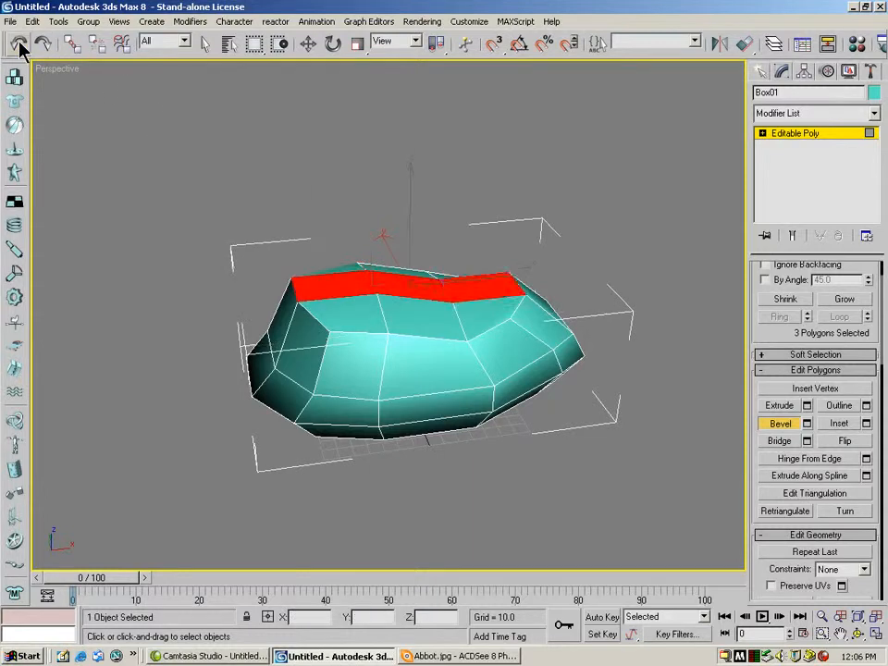
pyautogui.click(18, 42)
pyautogui.click(43, 44)
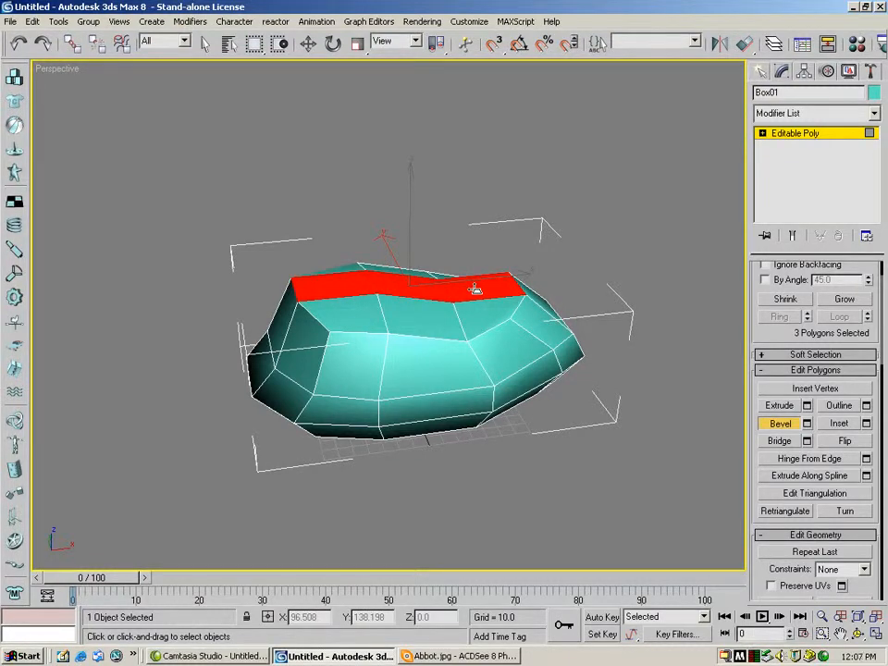
# Try the freehand Bevel on the central strip once more, undo it, and restore the three-polygon selection.
pyautogui.moveTo(473, 289); pyautogui.dragTo(476, 263)
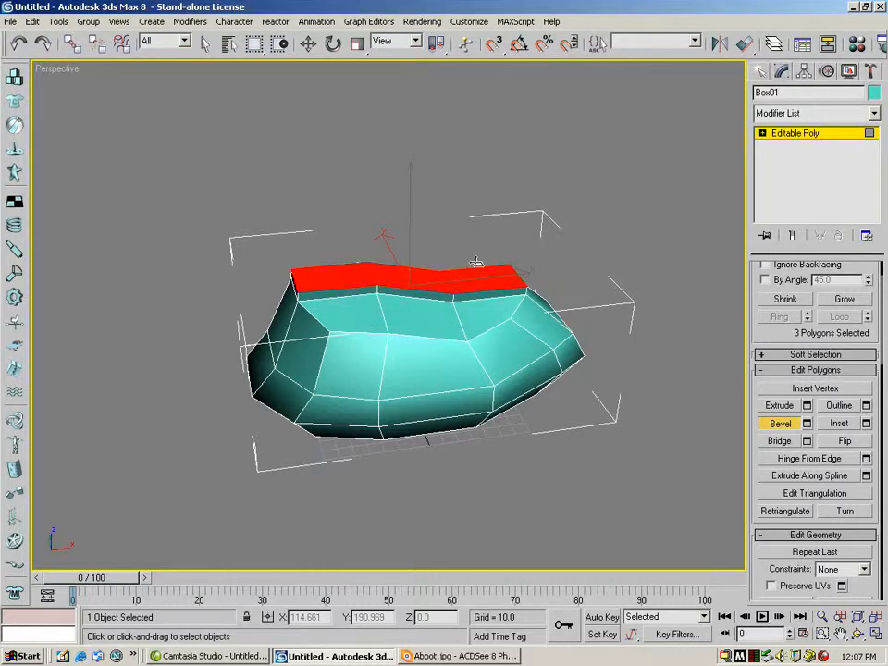
pyautogui.moveTo(476, 263); pyautogui.dragTo(492, 278)
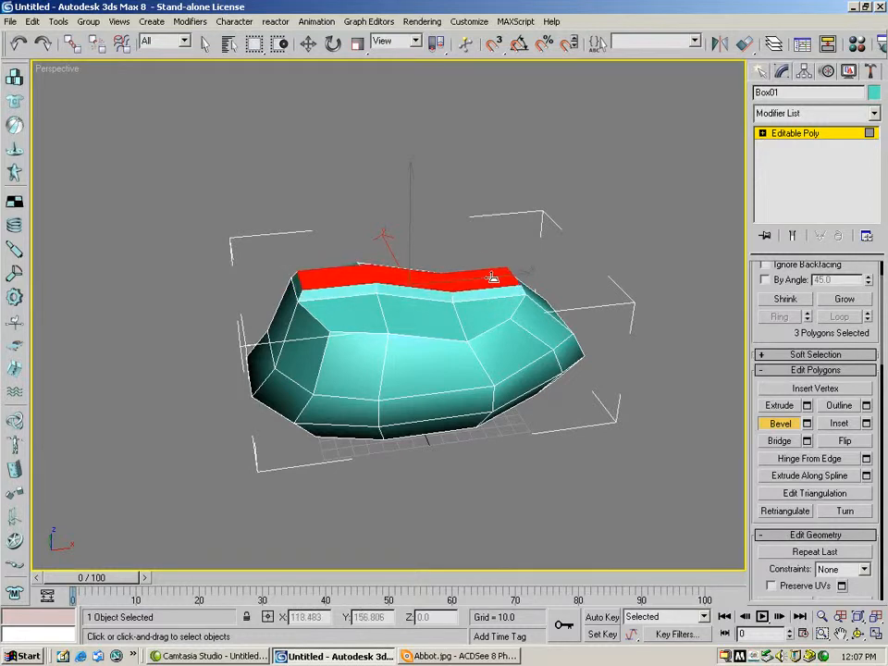
pyautogui.click(23, 43)
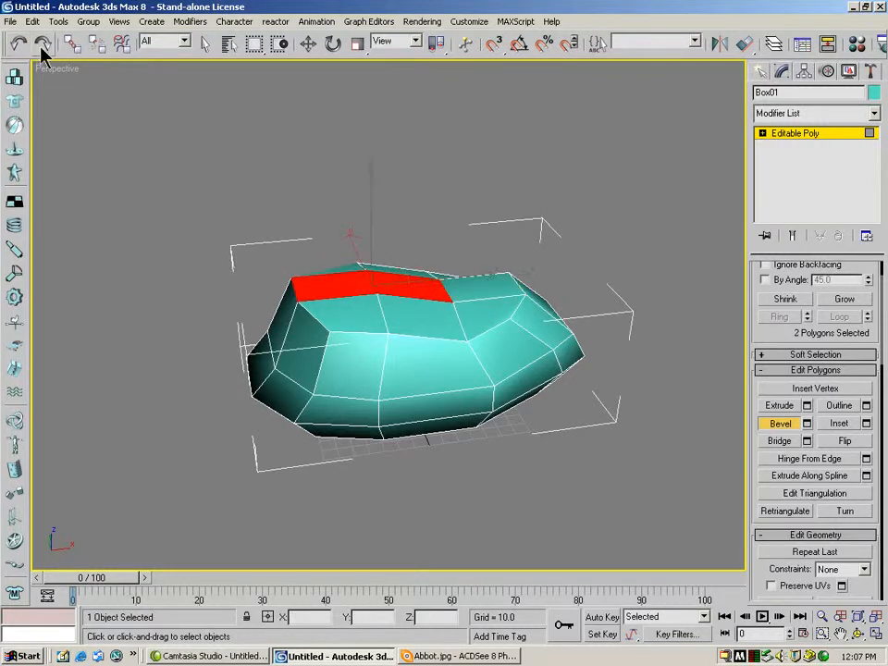
pyautogui.keyDown('ctrl'); pyautogui.click(475, 294); pyautogui.keyUp('ctrl')
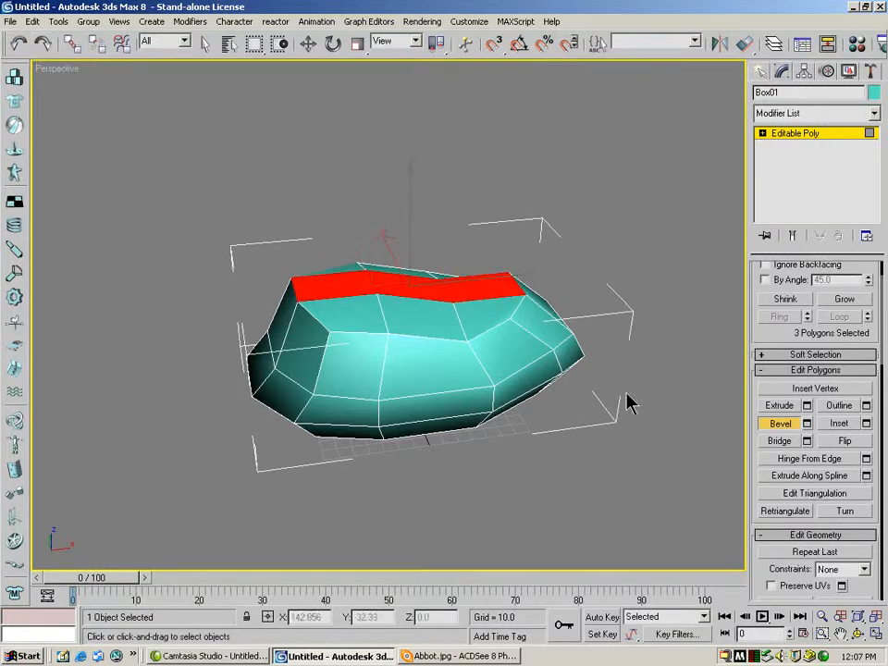
# Bevel the three central strip polygons as a Group with Height 3.464 and Outline Amount -3.354.
pyautogui.click(807, 423)
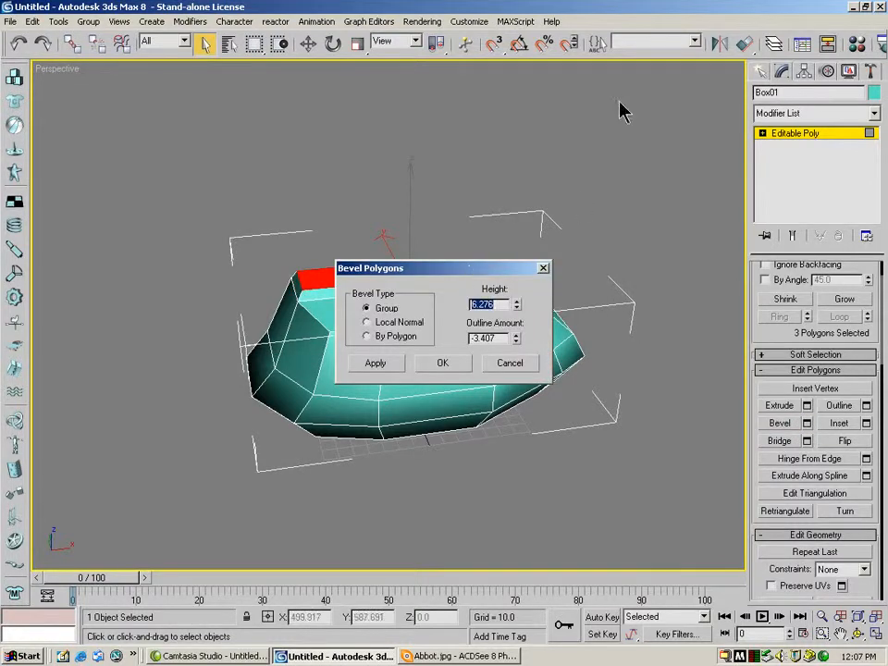
pyautogui.moveTo(470, 266); pyautogui.dragTo(619, 101)
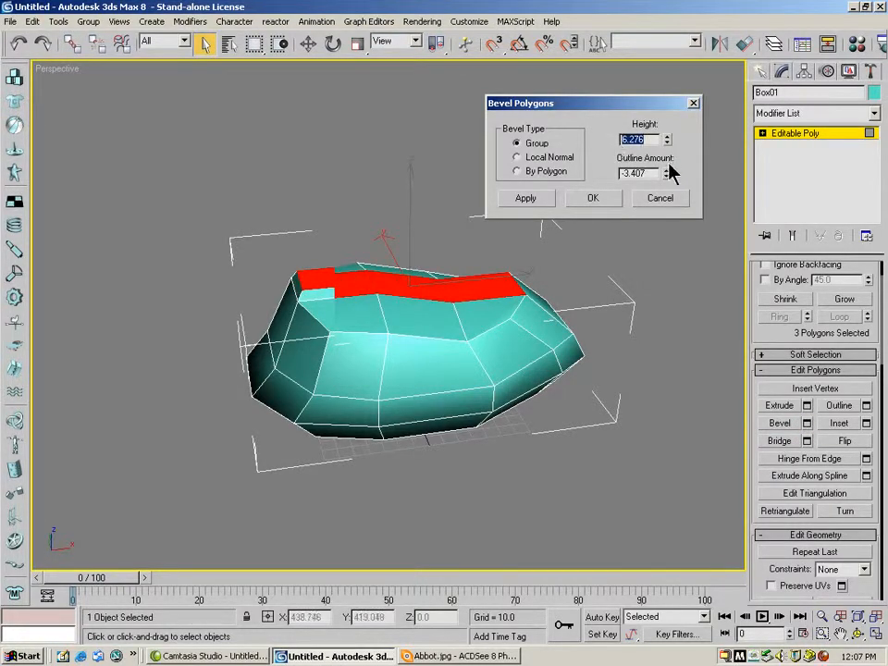
pyautogui.moveTo(666, 140); pyautogui.dragTo(666, 174)
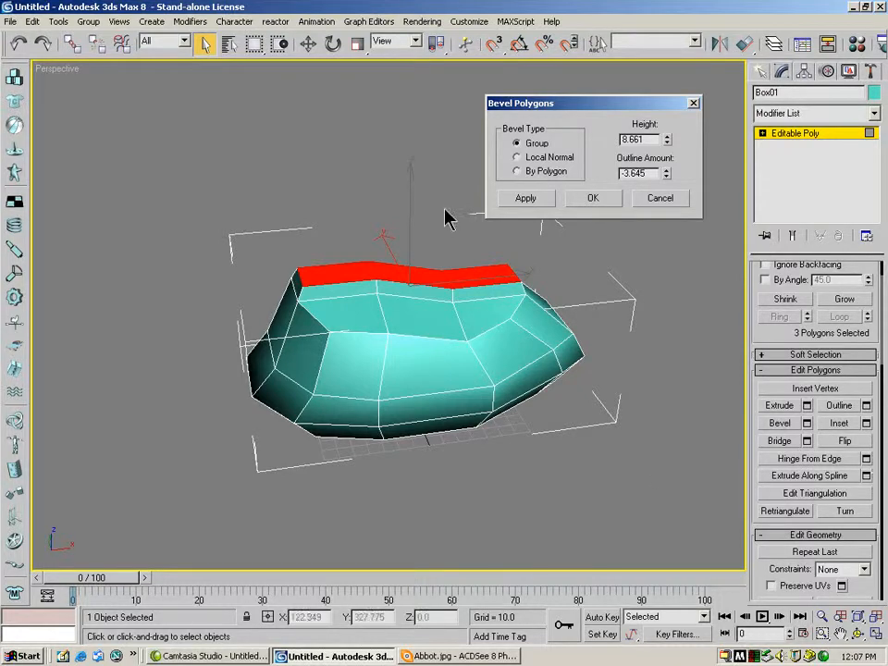
pyautogui.moveTo(667, 141); pyautogui.dragTo(657, 163)
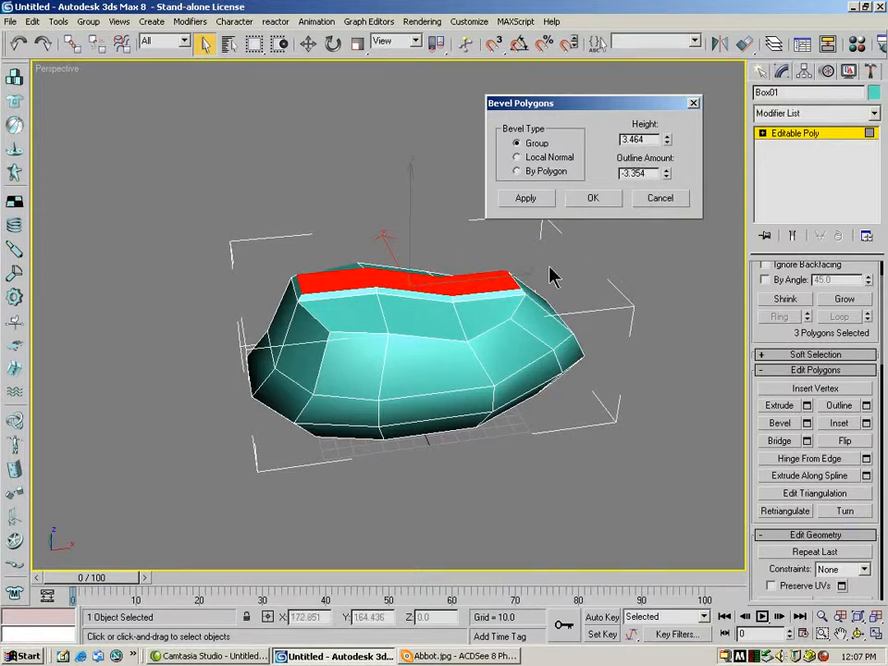
pyautogui.click(592, 199)
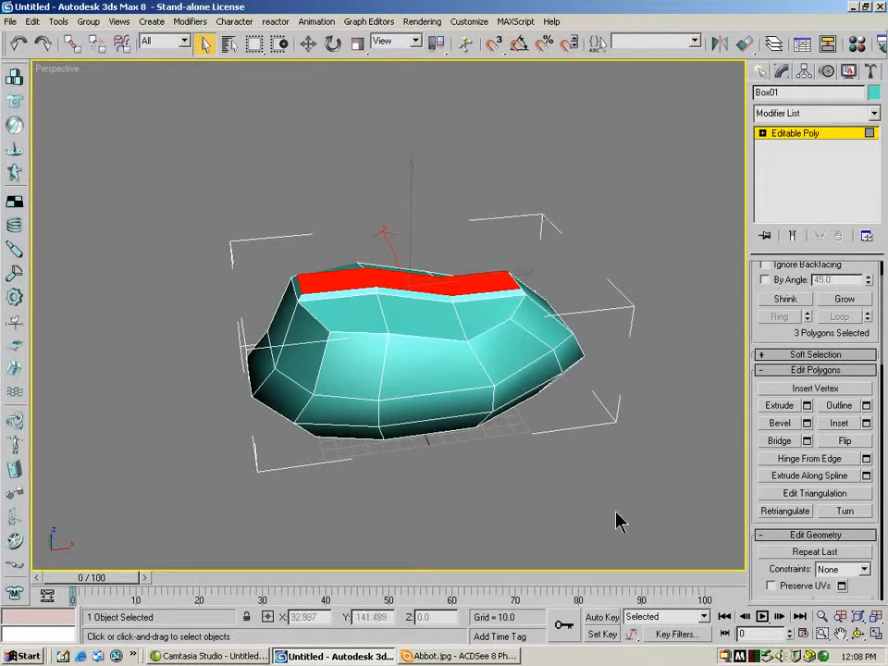
# Select only the three adjoining upper polygons that wrap across the -X end of the body.
pyautogui.click(858, 634)
pyautogui.moveTo(329, 347); pyautogui.dragTo(525, 323)
pyautogui.click(204, 43)
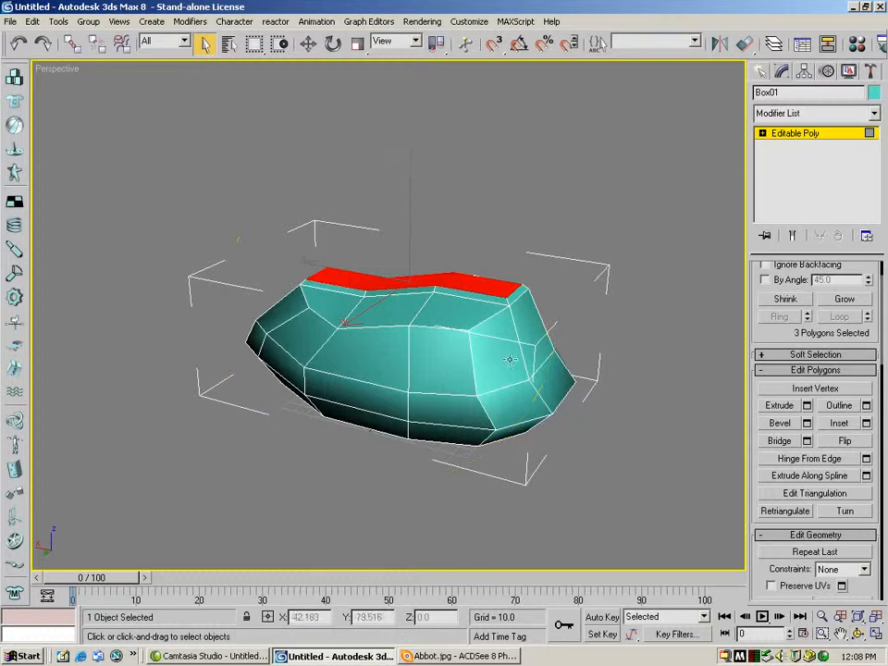
pyautogui.keyDown('ctrl'); pyautogui.click(504, 361); pyautogui.keyUp('ctrl')
pyautogui.keyDown('ctrl'); pyautogui.click(515, 313); pyautogui.keyUp('ctrl')
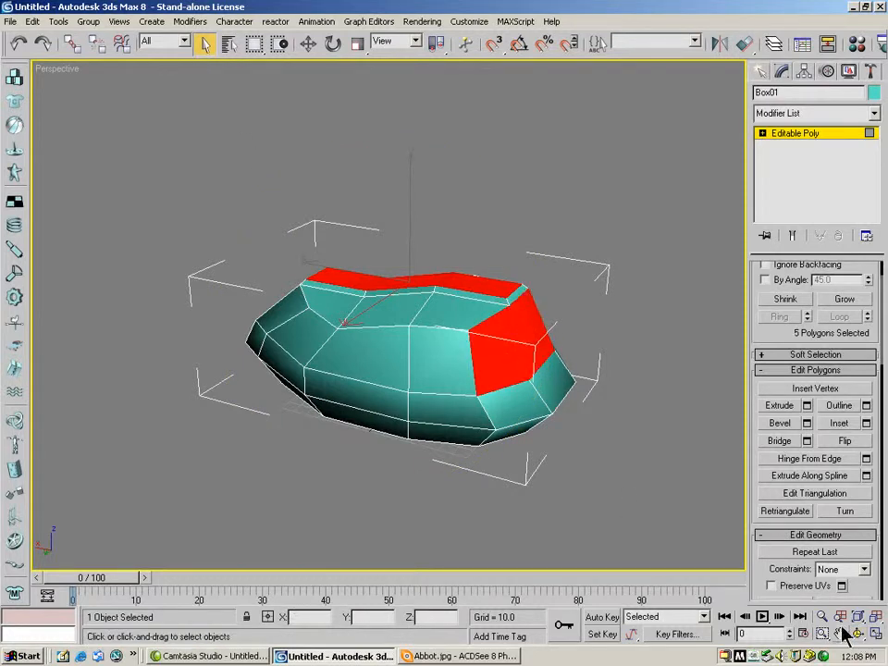
pyautogui.click(462, 348)
pyautogui.click(857, 634)
pyautogui.moveTo(447, 335); pyautogui.dragTo(297, 334)
pyautogui.click(204, 44)
pyautogui.click(351, 348)
pyautogui.keyDown('ctrl'); pyautogui.click(384, 357); pyautogui.keyUp('ctrl')
pyautogui.keyDown('ctrl'); pyautogui.click(432, 371); pyautogui.keyUp('ctrl')
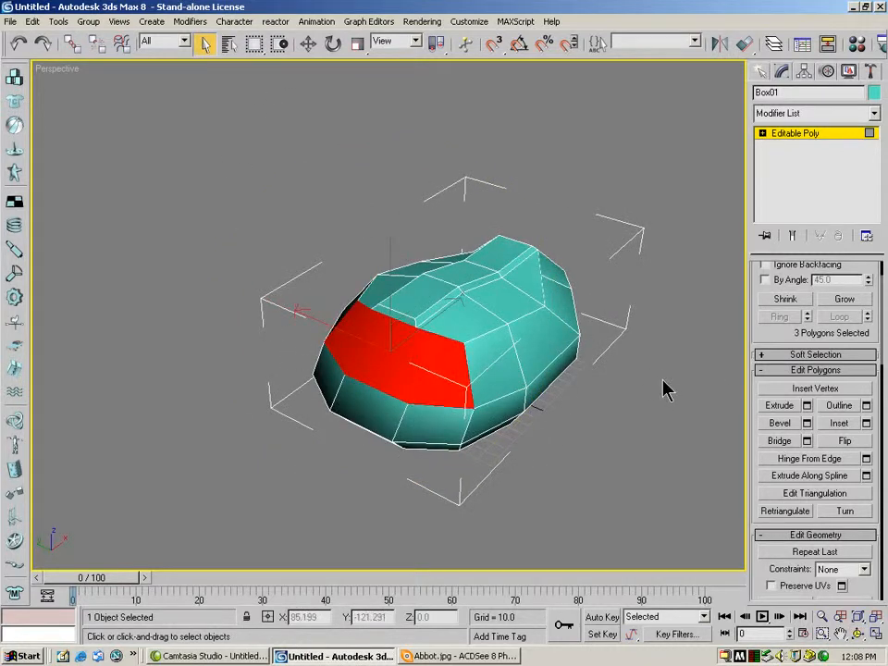
# Apply a Group bevel with Height 4.919 and Outline Amount -3.354 to the three -X end polygons.
pyautogui.click(806, 423)
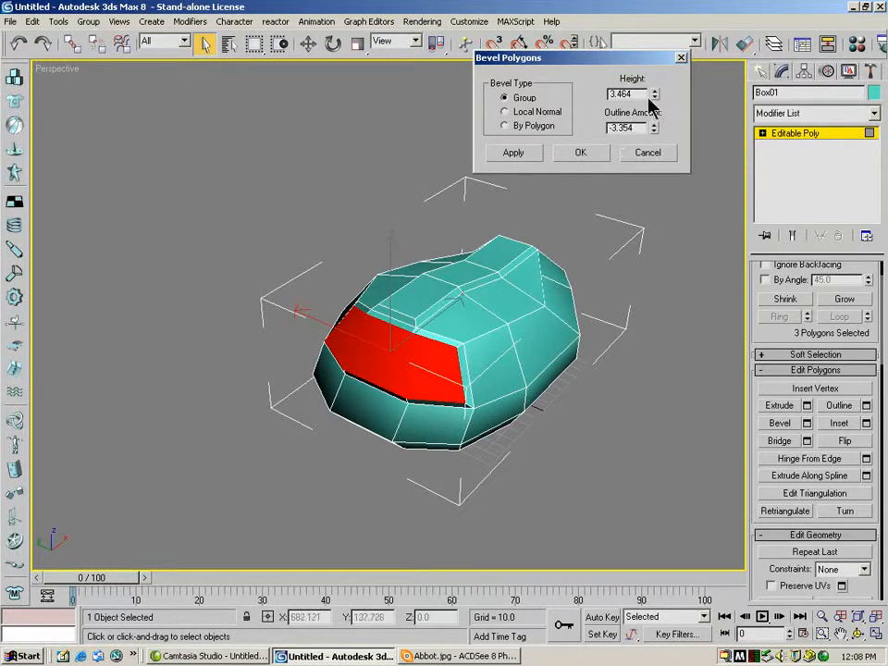
pyautogui.click(609, 128)
pyautogui.press('BackSpace')
pyautogui.write('-')
pyautogui.moveTo(654, 93); pyautogui.dragTo(647, 57)
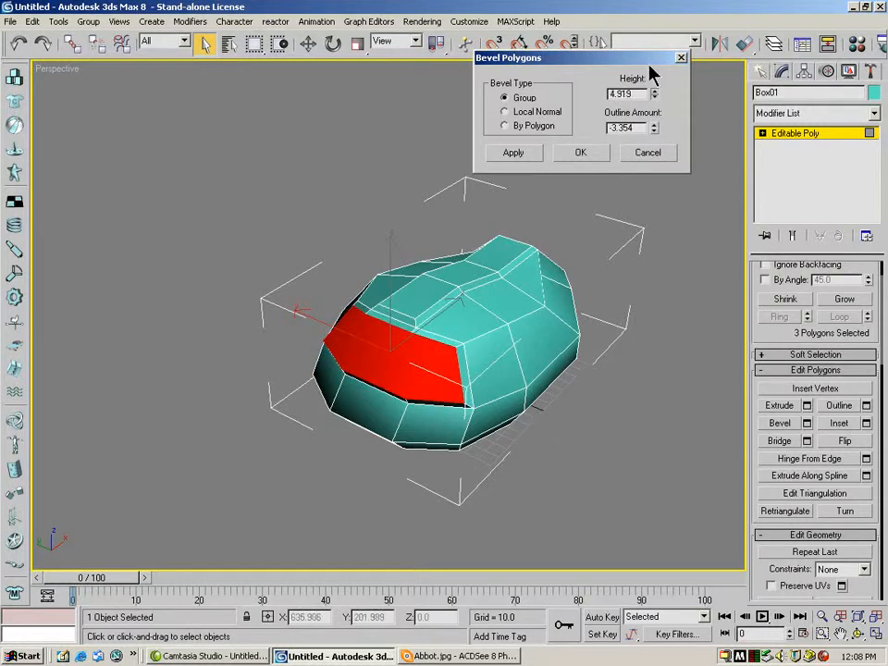
pyautogui.click(514, 153)
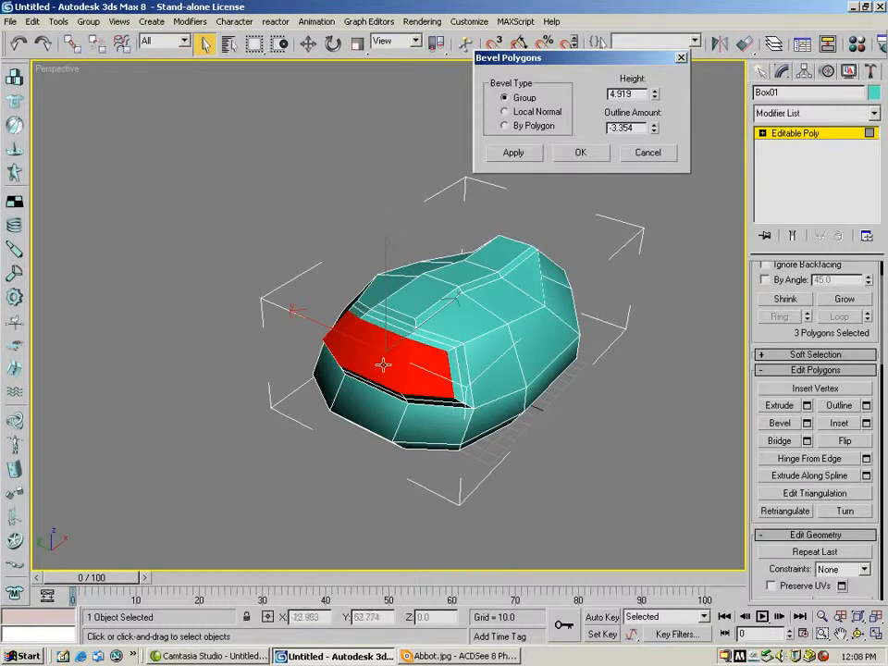
# Inset the three -X end polygons with a Group bevel at Height 0 and Outline Amount -3.823, keeping the bevel settings open.
pyautogui.moveTo(653, 93); pyautogui.dragTo(651, 155)
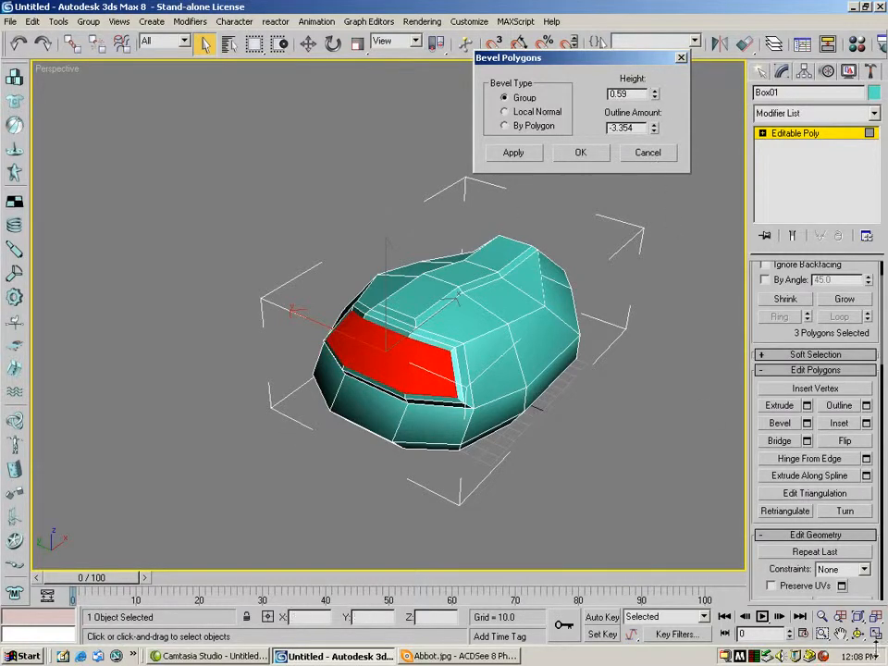
pyautogui.hotkey('ctrl', 'r')
pyautogui.moveTo(460, 380); pyautogui.dragTo(413, 337)
pyautogui.moveTo(654, 94); pyautogui.dragTo(607, 102)
pyautogui.hotkey('shift', 'Tab')
pyautogui.write('0')
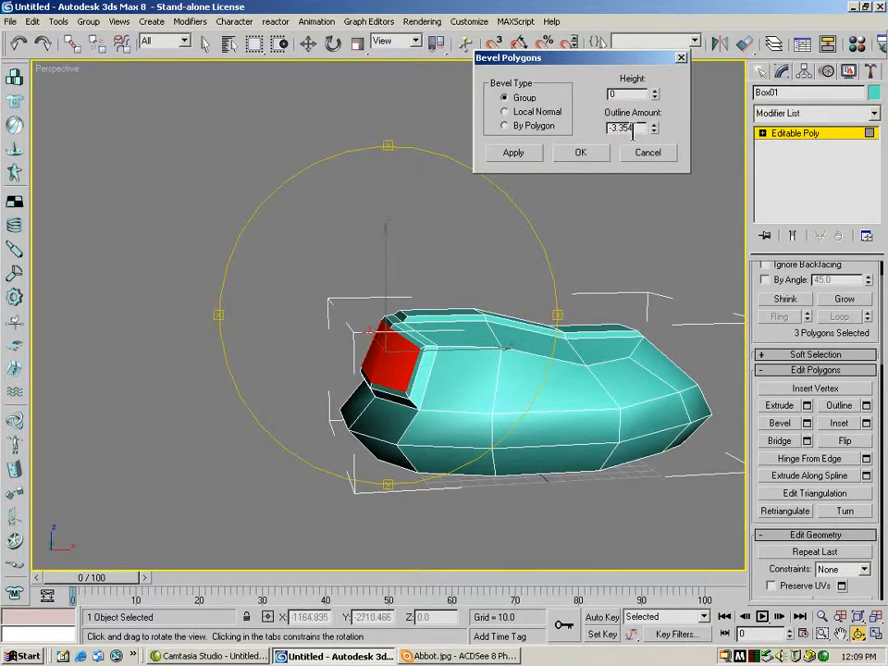
pyautogui.click(639, 127)
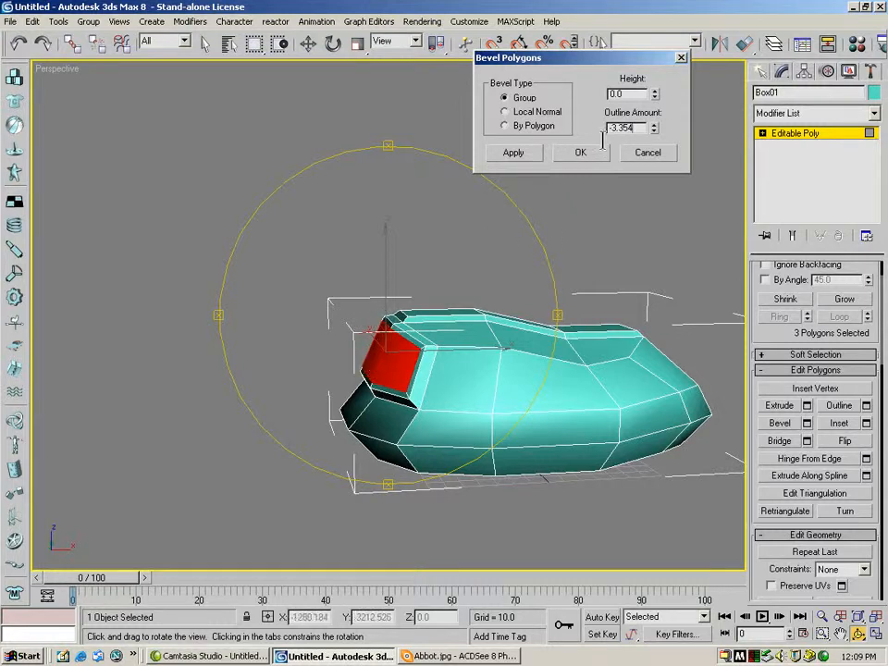
pyautogui.moveTo(654, 129); pyautogui.dragTo(640, 134)
pyautogui.click(513, 157)
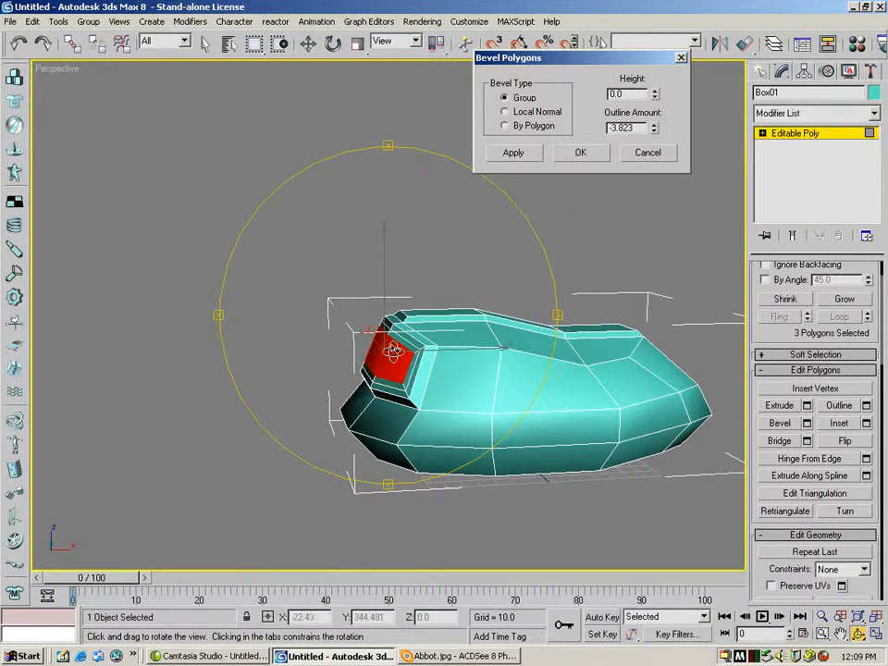
# Apply a further Group bevel that recesses the three -X end polygons, with Height -3.31 and Outline Amount 0.
pyautogui.doubleClick(637, 129)
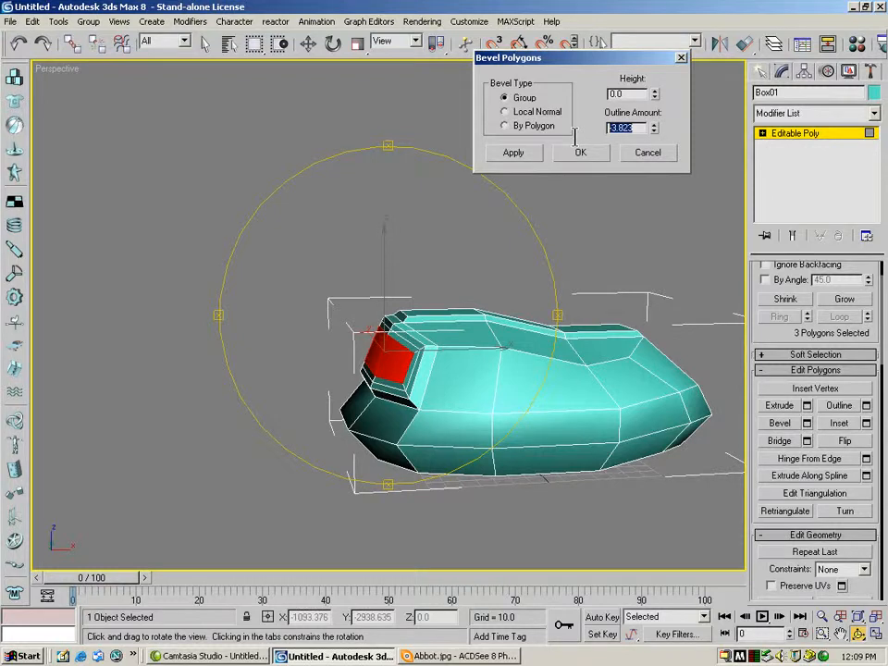
pyautogui.write('0')
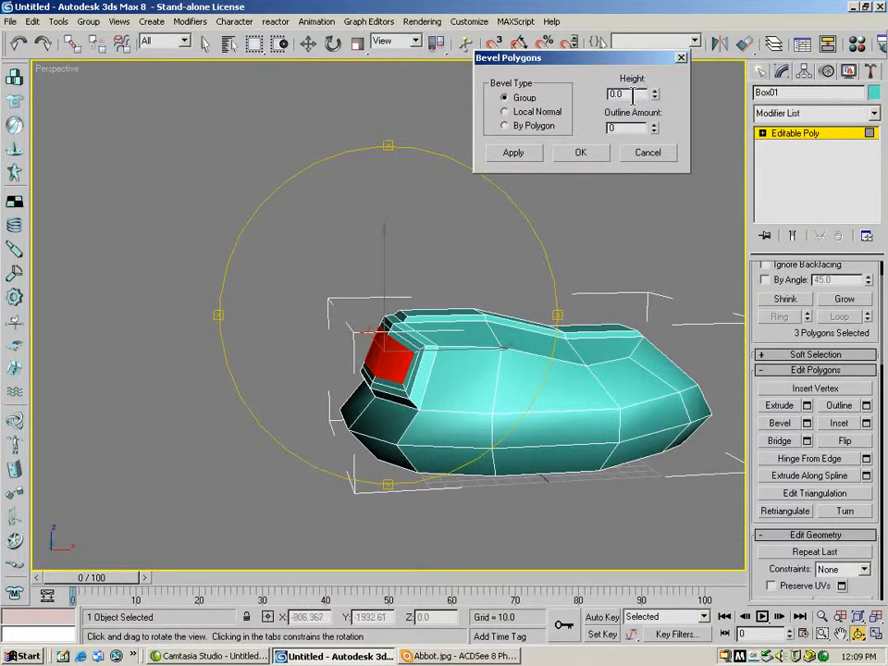
pyautogui.press('Return')
pyautogui.moveTo(656, 94); pyautogui.dragTo(663, 344)
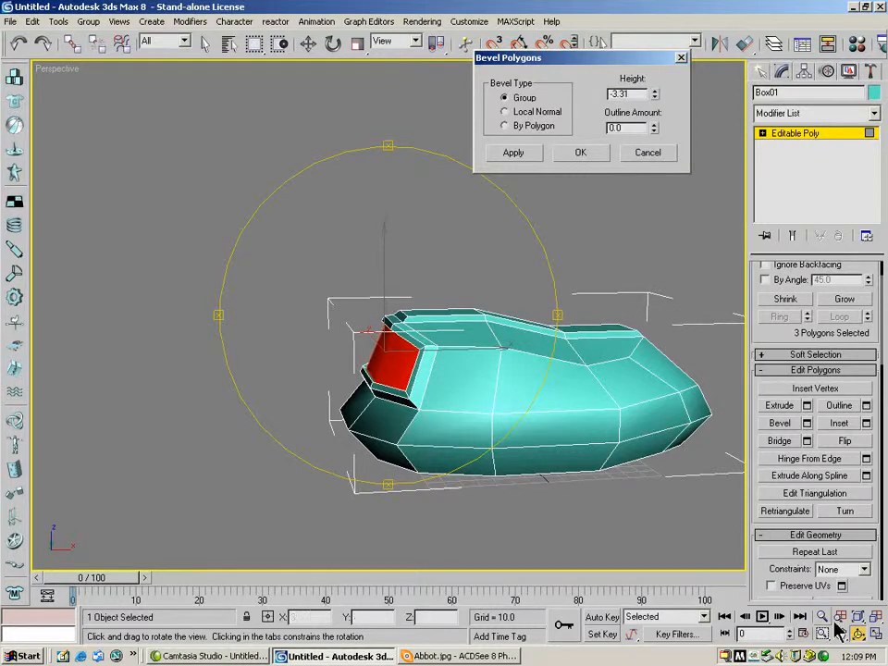
pyautogui.moveTo(402, 364)
pyautogui.mouseDown()
pyautogui.moveTo(455, 352)
pyautogui.moveTo(484, 322)
pyautogui.moveTo(458, 301)
pyautogui.moveTo(518, 337)
pyautogui.moveTo(571, 397)
pyautogui.moveTo(652, 365)
pyautogui.moveTo(481, 373)
pyautogui.moveTo(412, 365)
pyautogui.mouseUp()
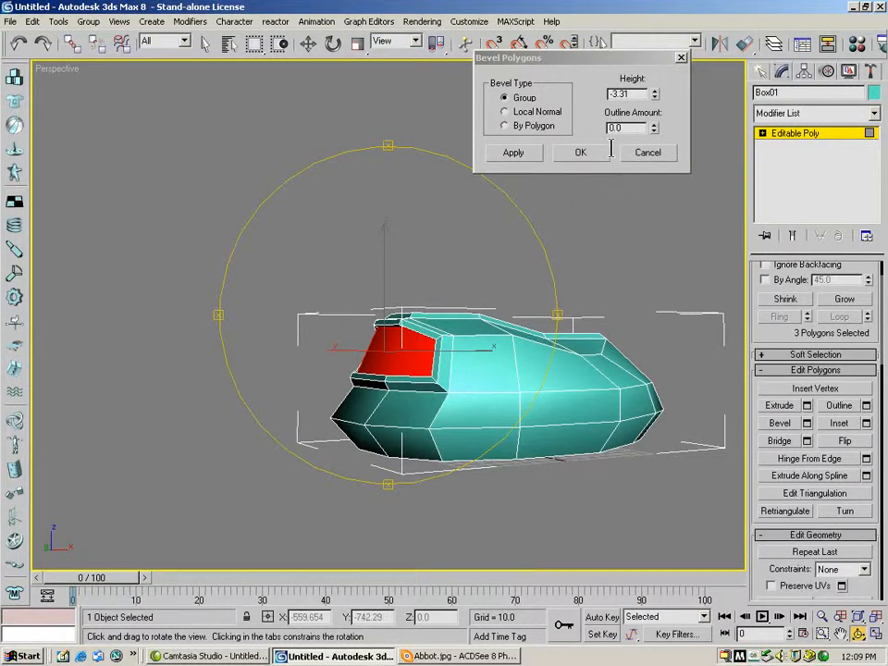
pyautogui.moveTo(406, 351); pyautogui.dragTo(442, 364)
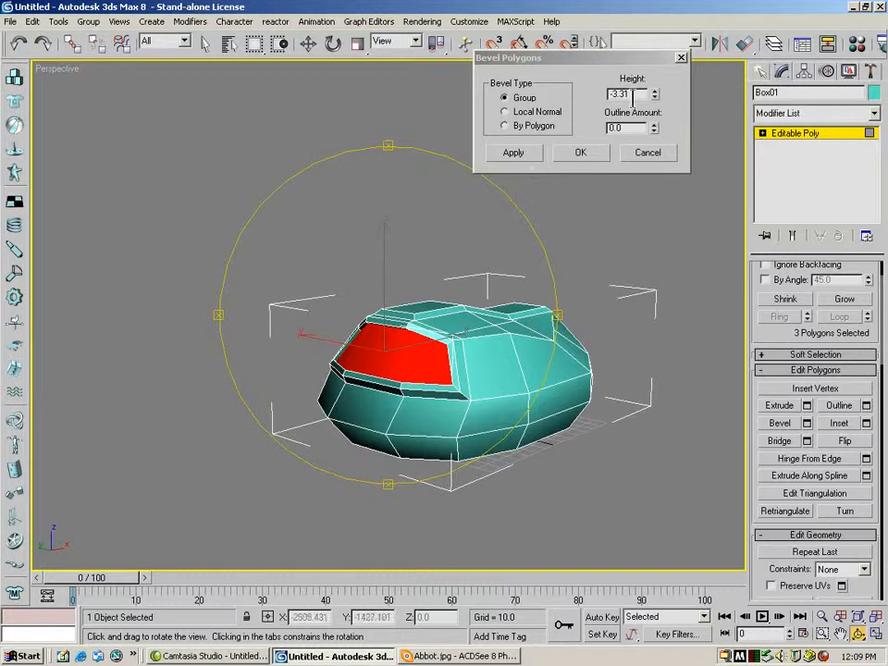
pyautogui.click(514, 152)
# Apply a flat Group bevel to the recessed end polygons with Height 0 and Outline Amount -2.58.
pyautogui.doubleClick(634, 94)
pyautogui.click(624, 127)
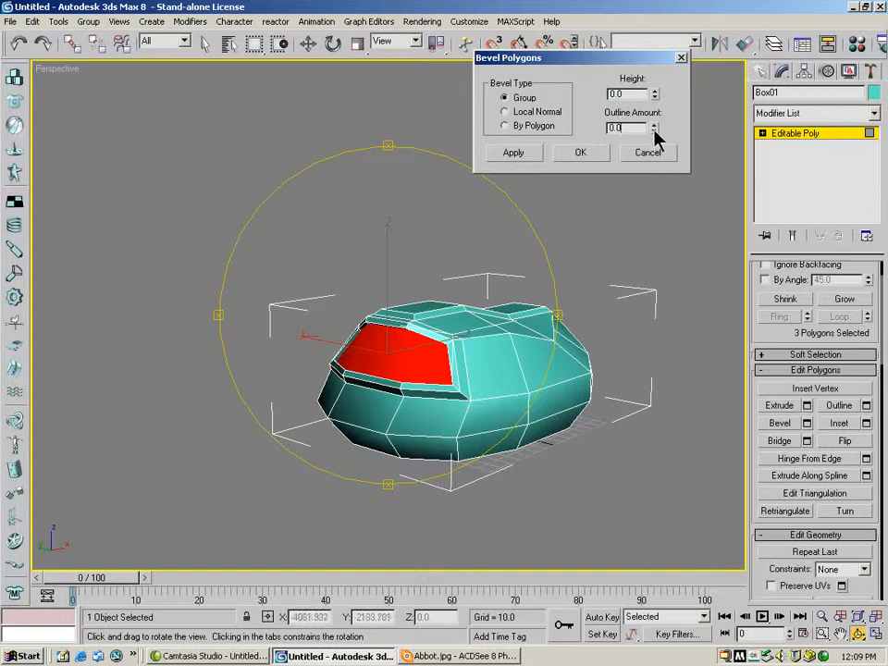
pyautogui.moveTo(655, 132); pyautogui.dragTo(615, 330)
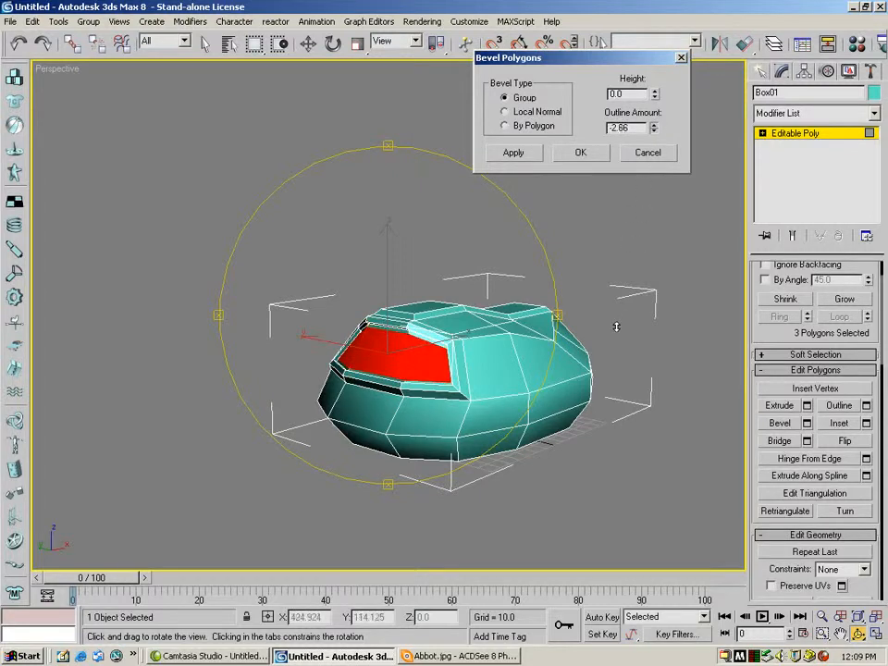
pyautogui.click(515, 154)
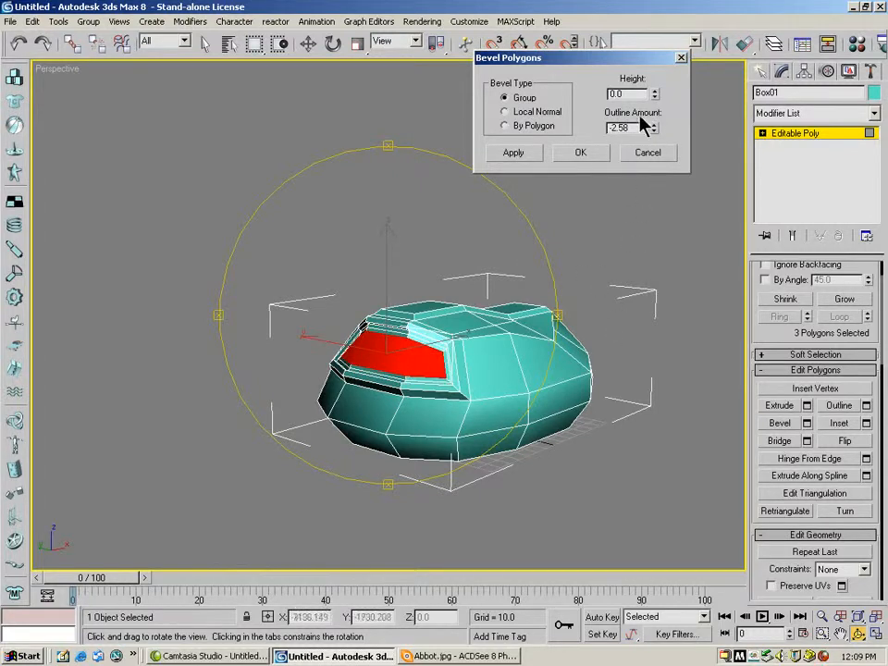
# Raise the inner end polygons outward with a Group bevel of Height 3.105 and Outline Amount 0.
pyautogui.doubleClick(631, 127)
pyautogui.write('0')
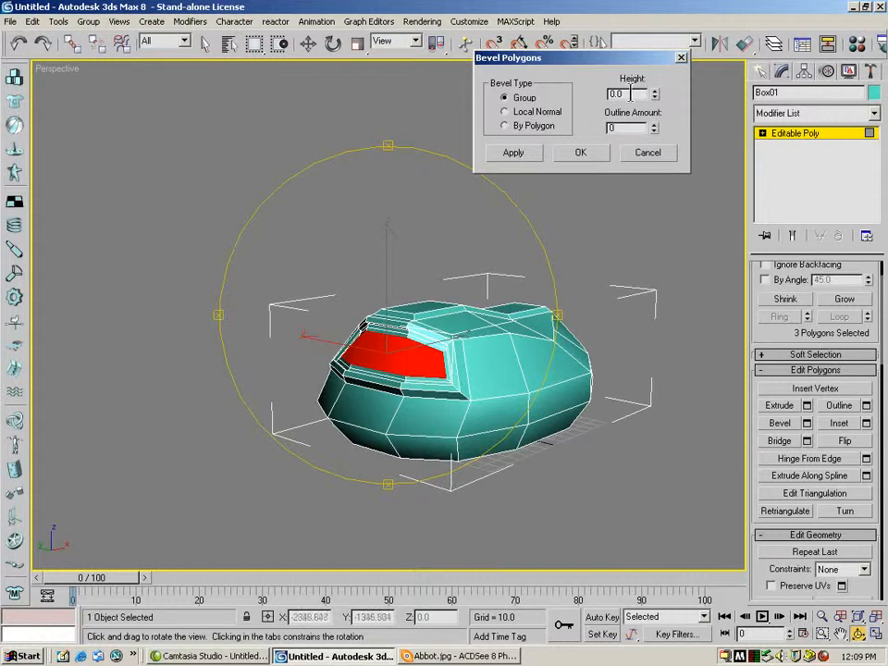
pyautogui.press('Return')
pyautogui.moveTo(653, 87); pyautogui.dragTo(600, 189)
pyautogui.moveTo(653, 94); pyautogui.dragTo(647, 59)
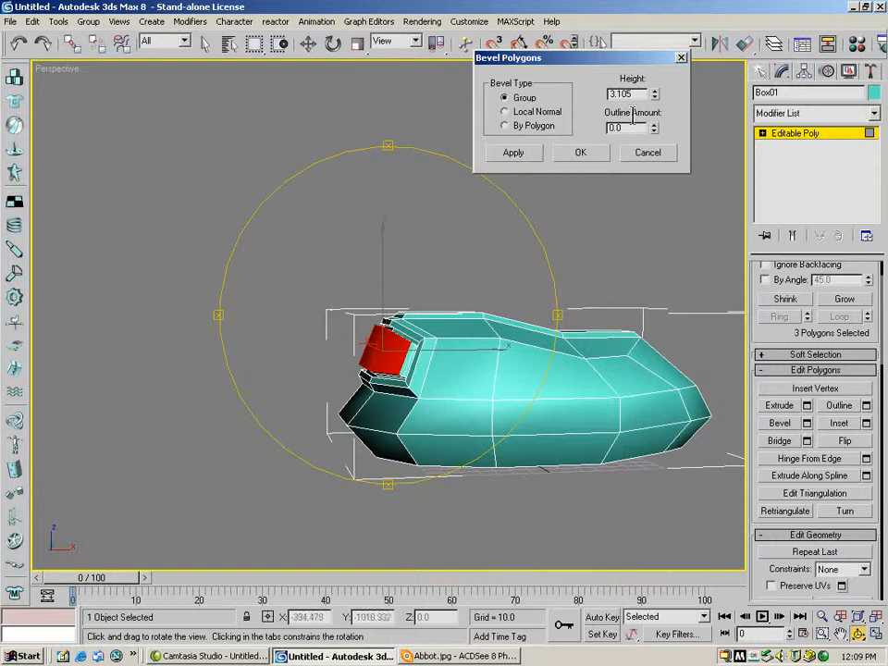
# Apply a flat inset to the raised end polygons with a Group bevel of Height 0 and Outline Amount -2.87.
pyautogui.moveTo(639, 93); pyautogui.dragTo(509, 85)
pyautogui.write('0')
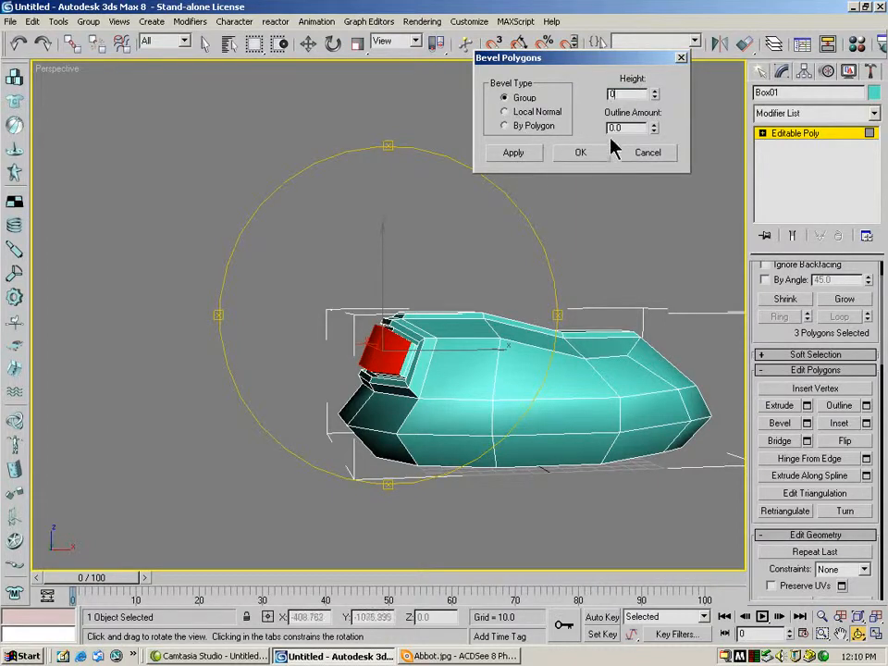
pyautogui.click(652, 128)
pyautogui.moveTo(653, 127); pyautogui.dragTo(600, 176)
pyautogui.click(517, 154)
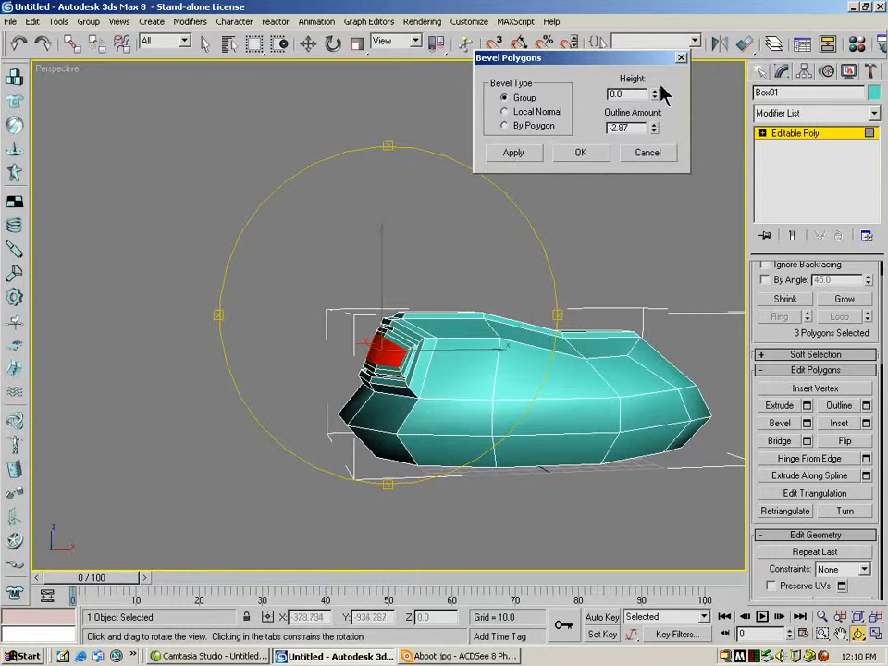
# Sink the inset end polygons again with a Group bevel of Height -2.84 and Outline Amount 0.
pyautogui.doubleClick(614, 128)
pyautogui.write('0')
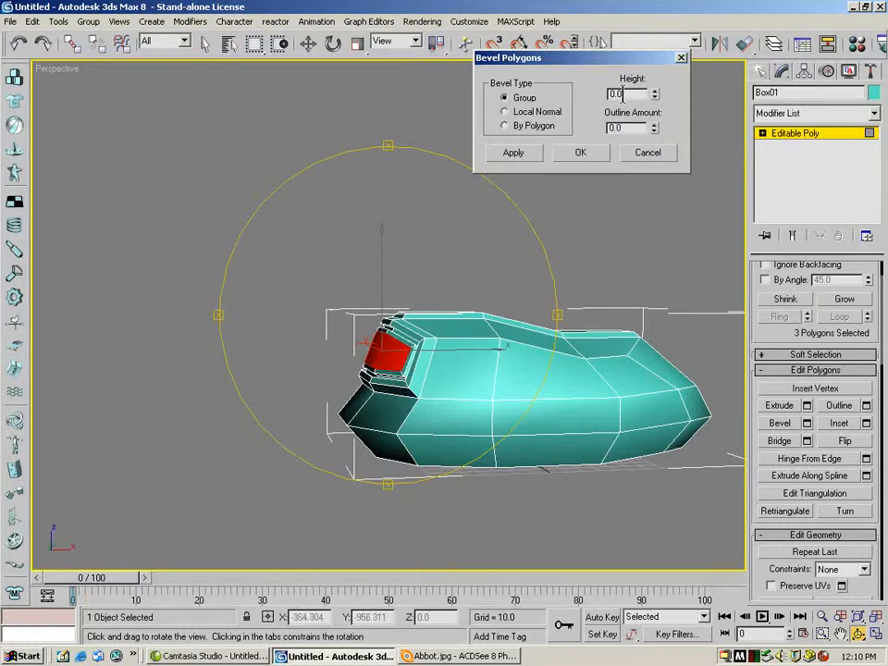
pyautogui.moveTo(654, 94); pyautogui.dragTo(652, 101)
pyautogui.moveTo(654, 220); pyautogui.dragTo(651, 280)
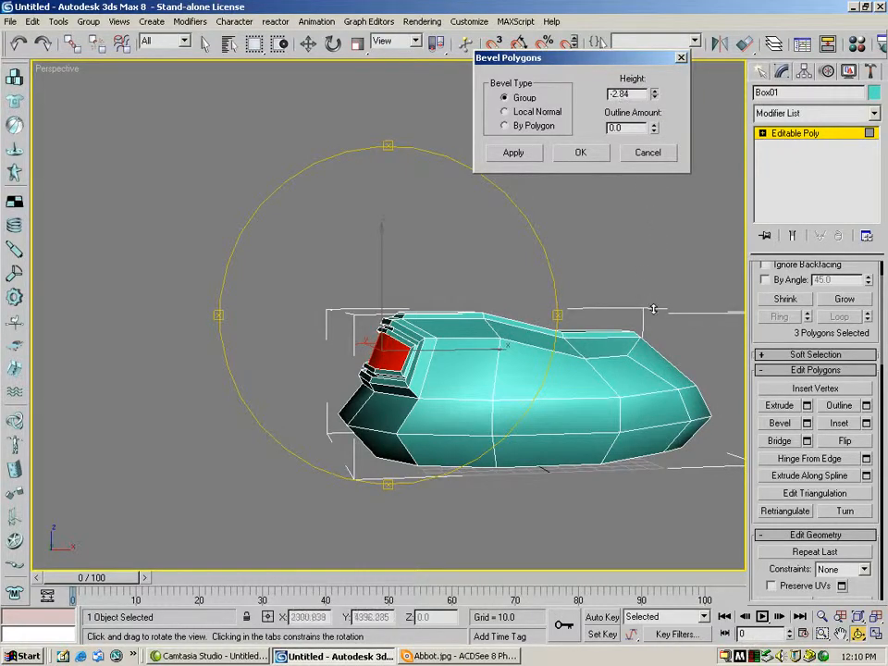
pyautogui.click(514, 153)
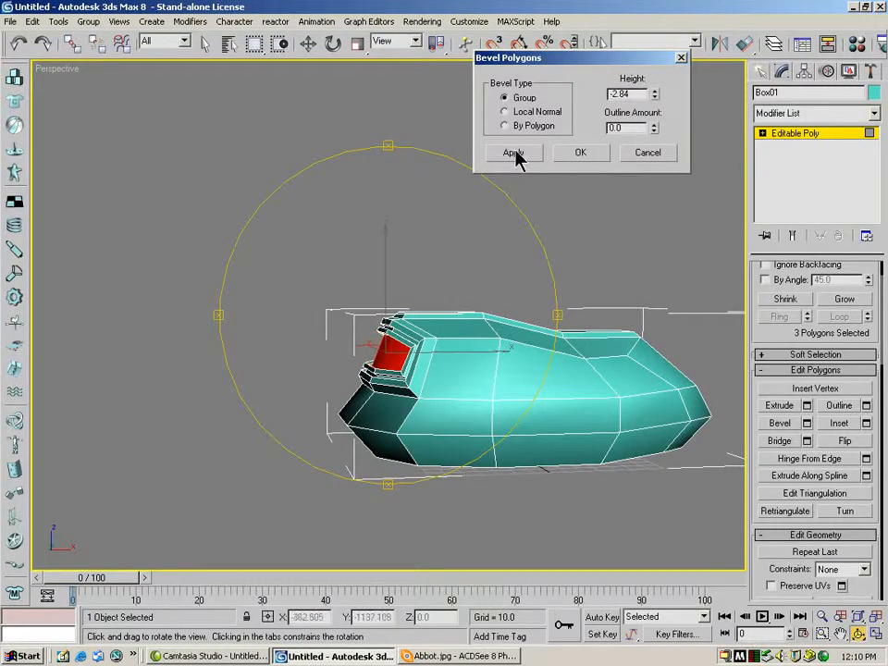
# Shrink the sunken end polygons in place with a Group bevel of Height 0 and Outline Amount -3.1.
pyautogui.moveTo(634, 94); pyautogui.dragTo(573, 94)
pyautogui.write('0')
pyautogui.click(651, 130)
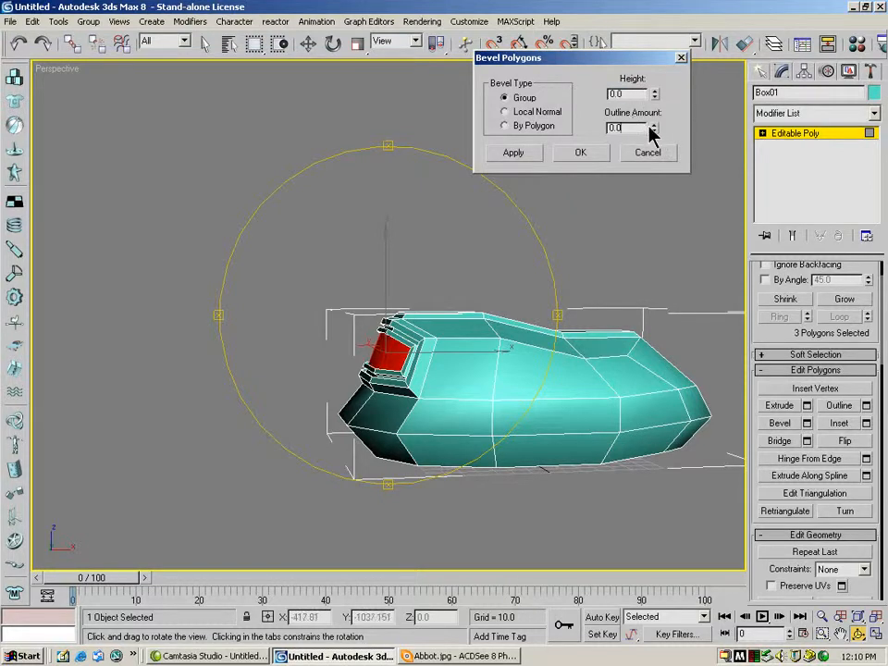
pyautogui.moveTo(620, 58); pyautogui.dragTo(627, 363)
pyautogui.click(517, 154)
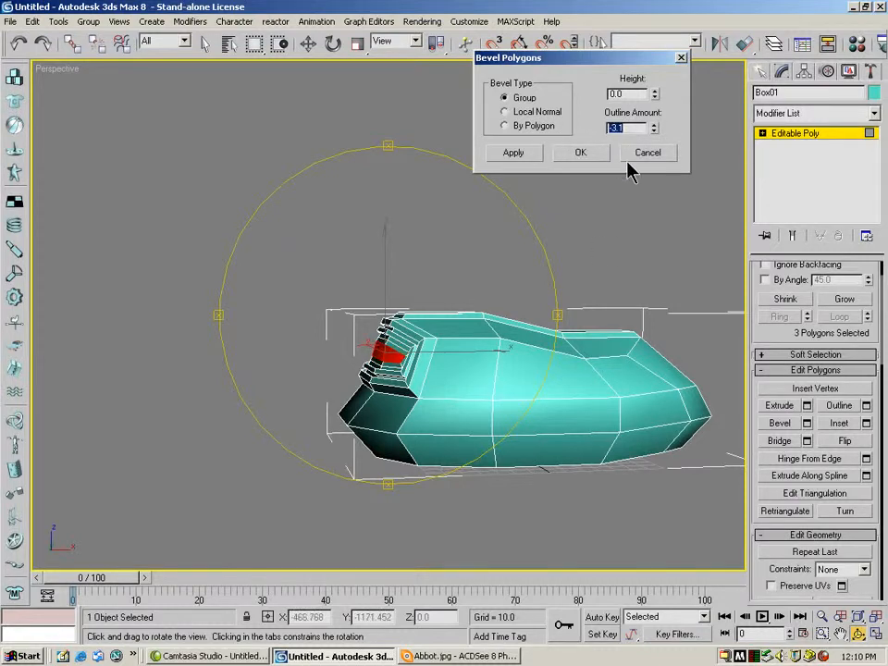
# Finish the stepped end detail with a Group bevel of Height 2.41 and Outline Amount 0 on the innermost polygons.
pyautogui.moveTo(653, 92); pyautogui.dragTo(654, 4)
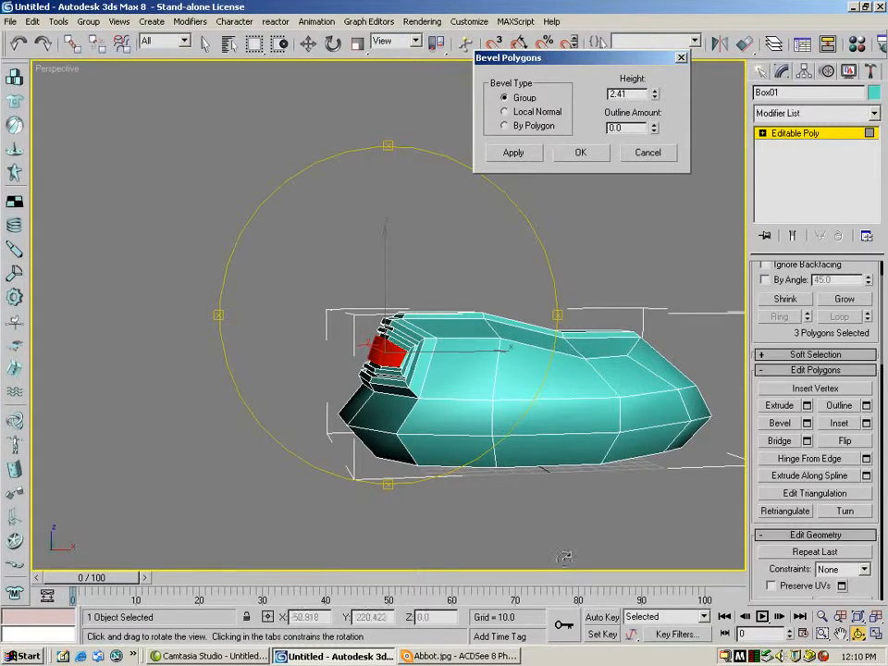
pyautogui.moveTo(298, 282); pyautogui.dragTo(305, 360)
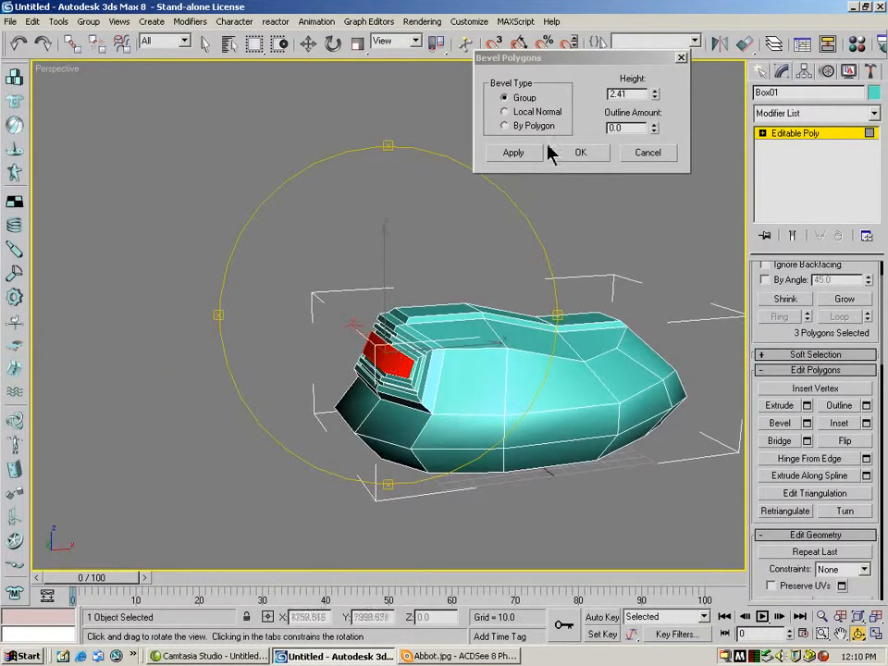
pyautogui.click(579, 154)
# Select four lower polygons at the -X end: the two stacked ones at each outer corner below the stepped detail.
pyautogui.moveTo(536, 387); pyautogui.dragTo(434, 389)
pyautogui.click(308, 44)
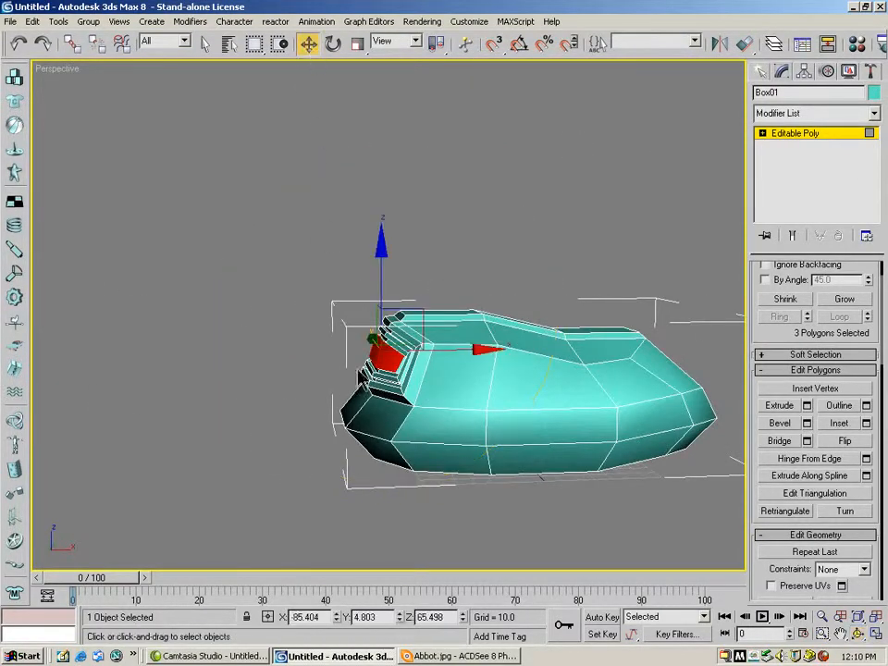
pyautogui.click(375, 414)
pyautogui.keyDown('ctrl'); pyautogui.click(376, 451); pyautogui.keyUp('ctrl')
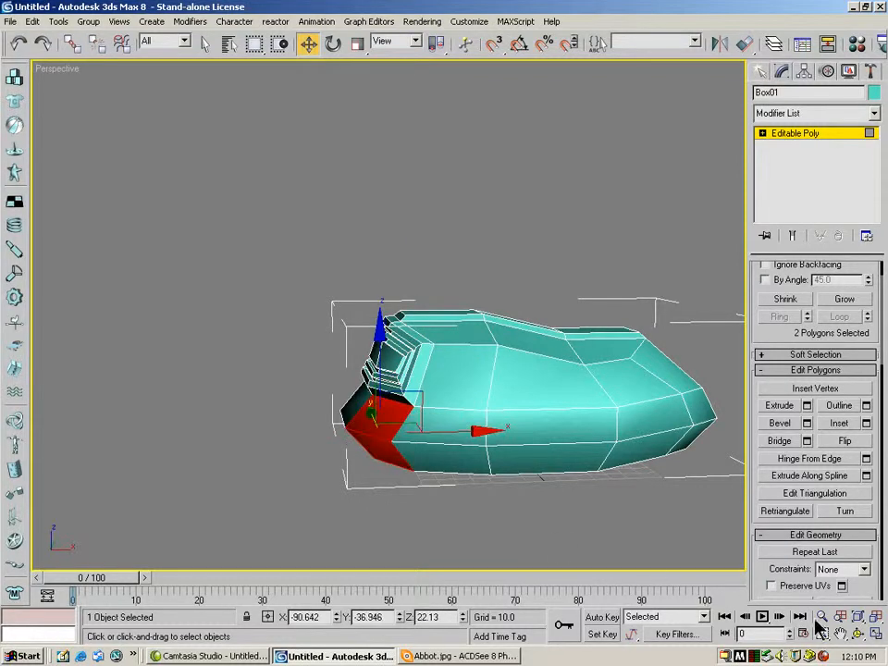
pyautogui.click(858, 634)
pyautogui.moveTo(317, 382); pyautogui.dragTo(243, 105)
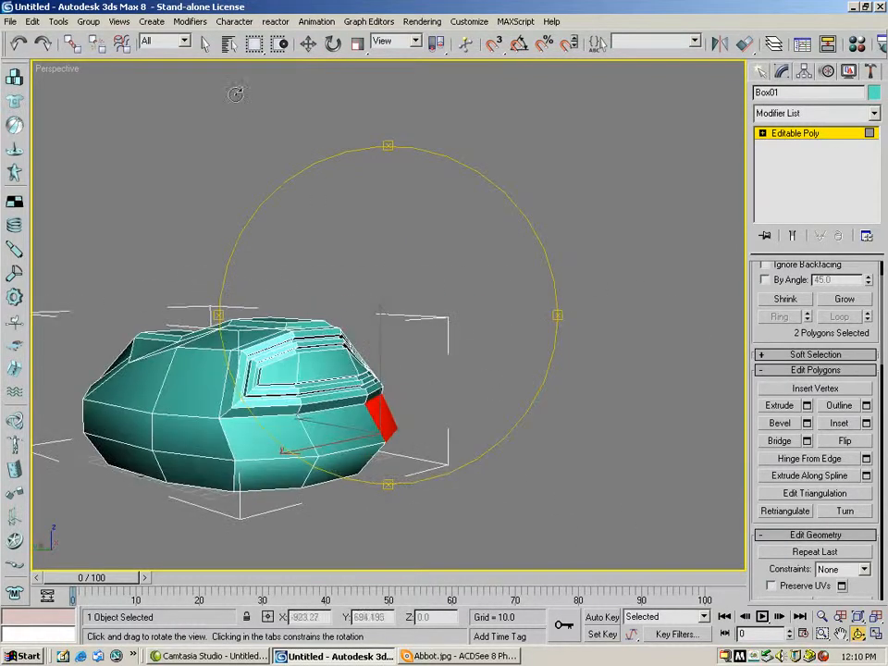
pyautogui.click(205, 44)
pyautogui.keyDown('ctrl'); pyautogui.click(268, 456); pyautogui.keyUp('ctrl')
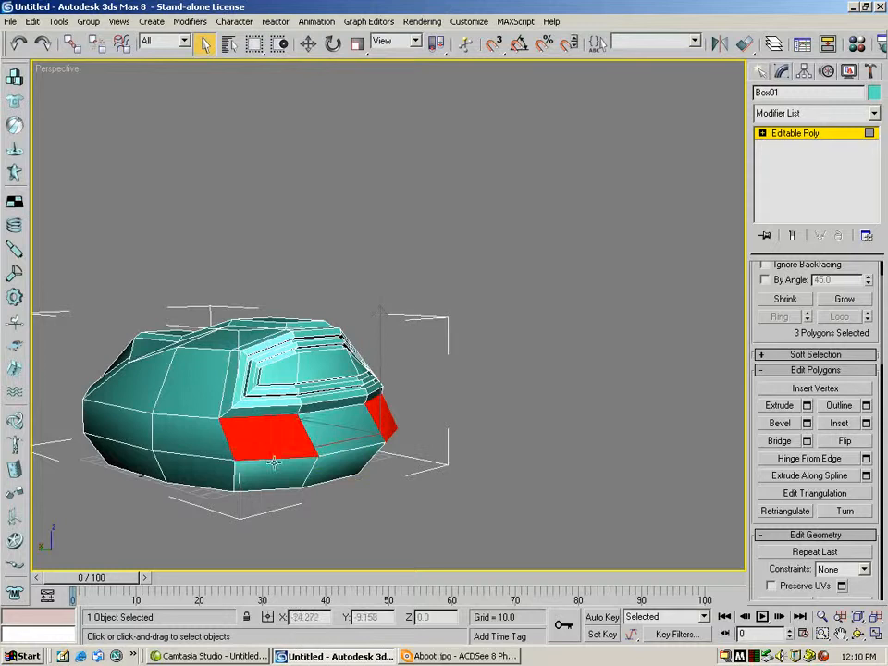
pyautogui.keyDown('ctrl'); pyautogui.click(270, 473); pyautogui.keyUp('ctrl')
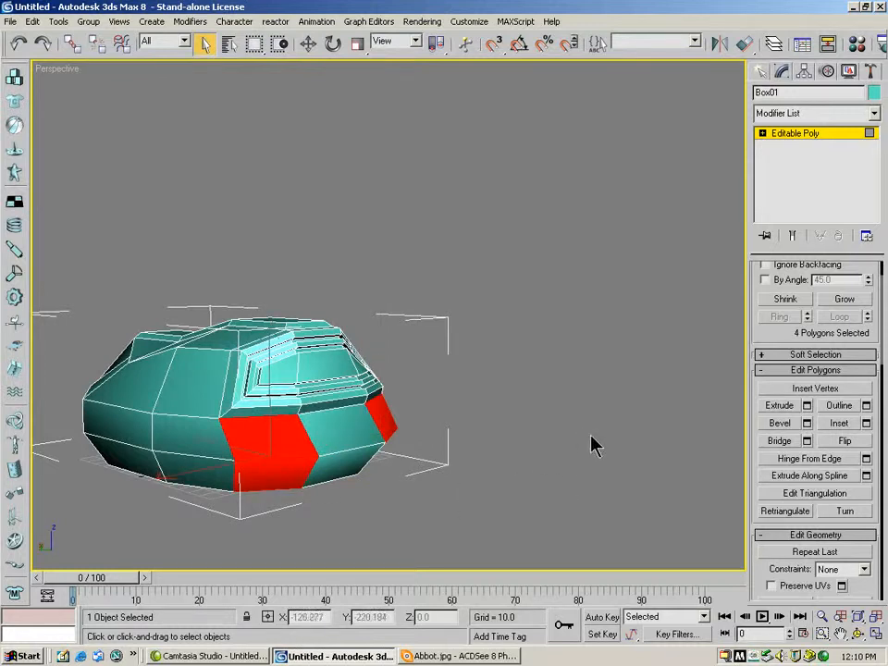
# Start a Group bevel on the four corner polygons with Height 12.494 and Outline Amount 0.
pyautogui.click(807, 423)
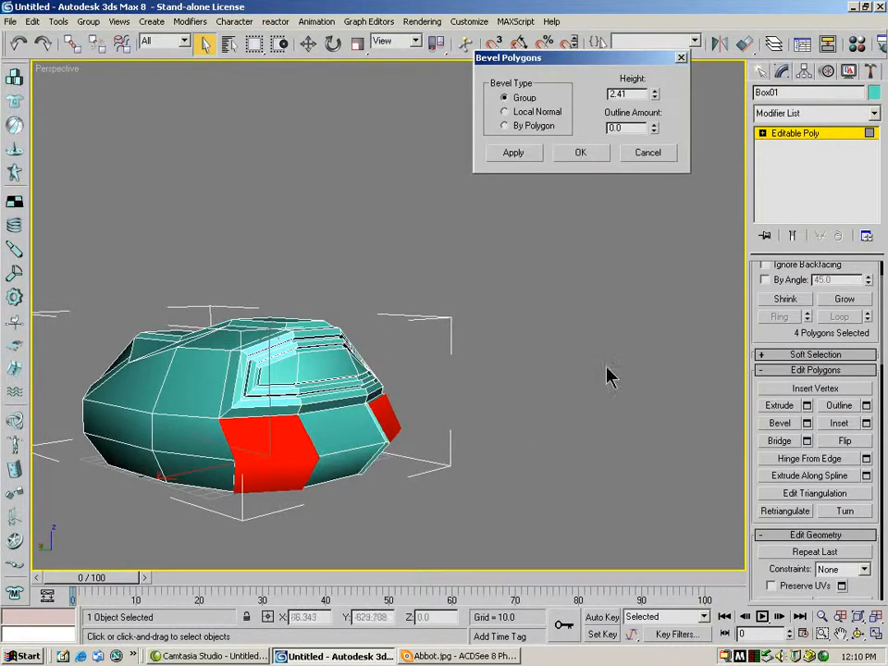
pyautogui.moveTo(655, 96); pyautogui.dragTo(588, 647)
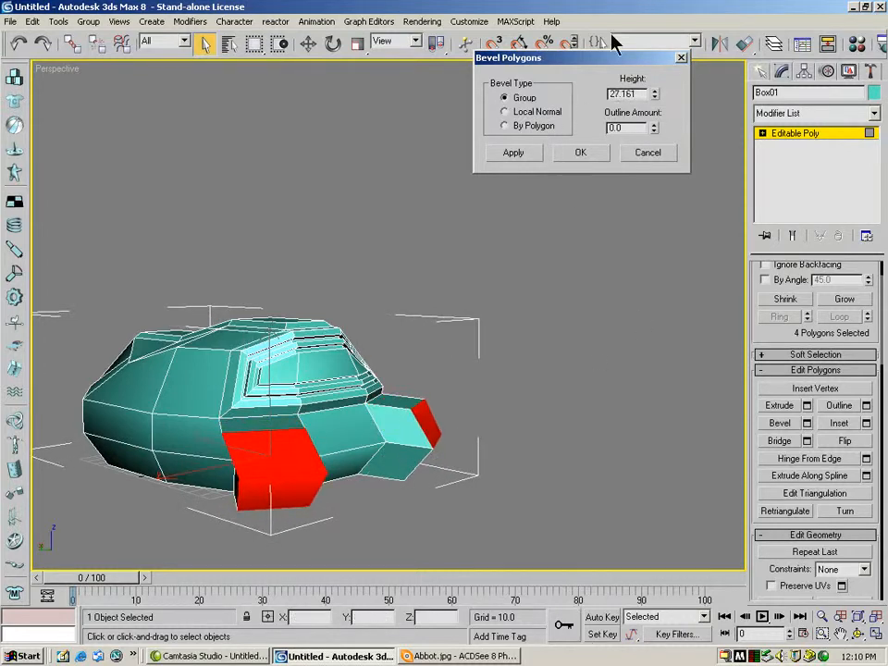
pyautogui.moveTo(657, 102); pyautogui.dragTo(588, 142)
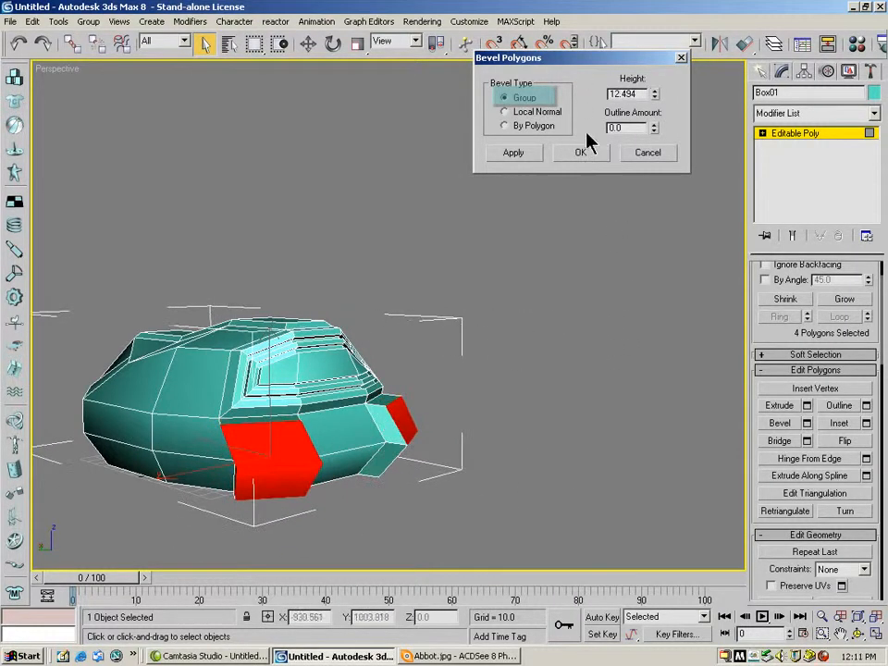
# Try the Local Normal bevel type on the four corner polygons with Height 9.454.
pyautogui.click(505, 112)
pyautogui.moveTo(655, 102); pyautogui.dragTo(619, 180)
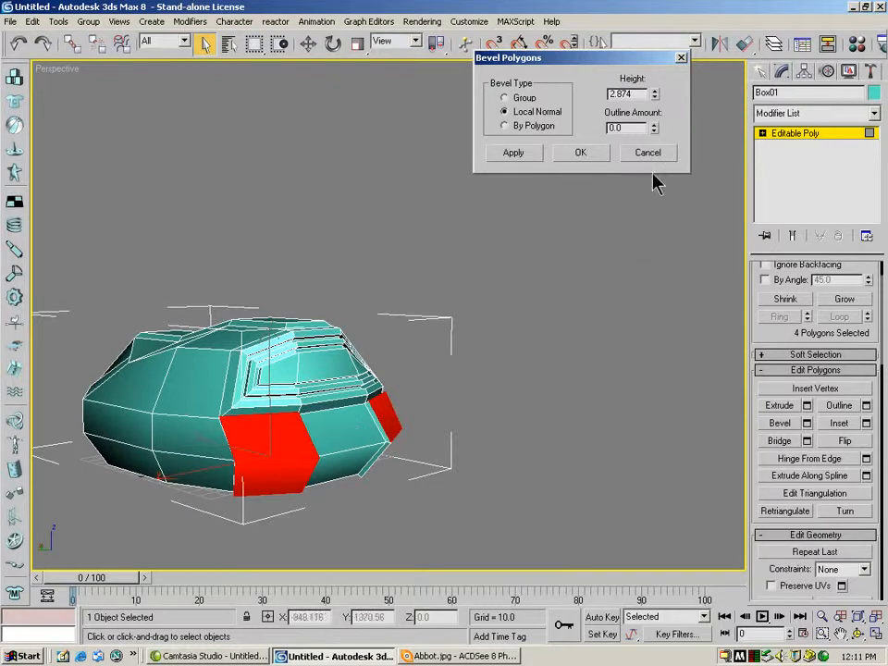
pyautogui.moveTo(654, 96); pyautogui.dragTo(670, 572)
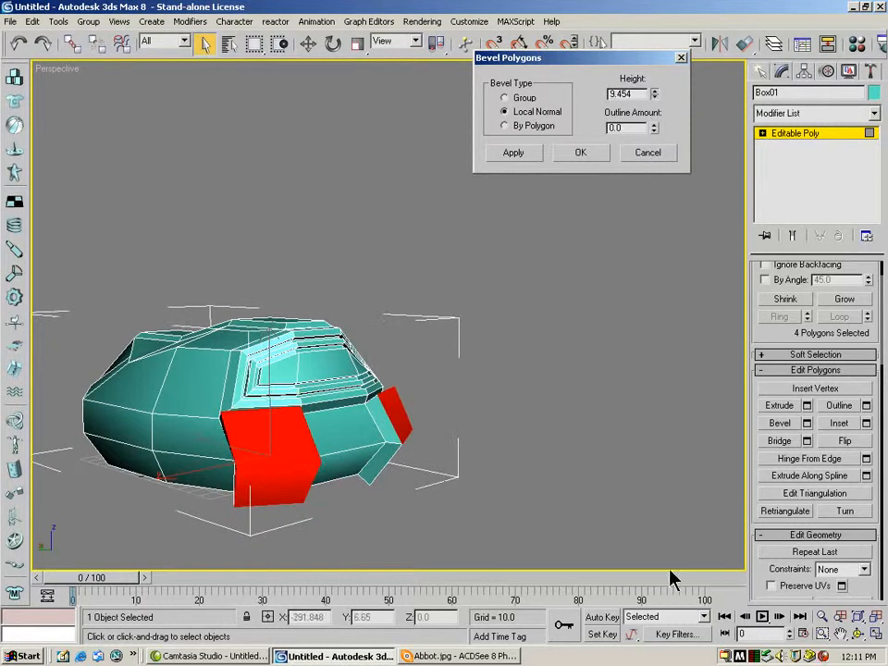
# Apply a Group bevel with Height 4.349 and Outline Amount 0 to the four lower corner polygons.
pyautogui.click(504, 98)
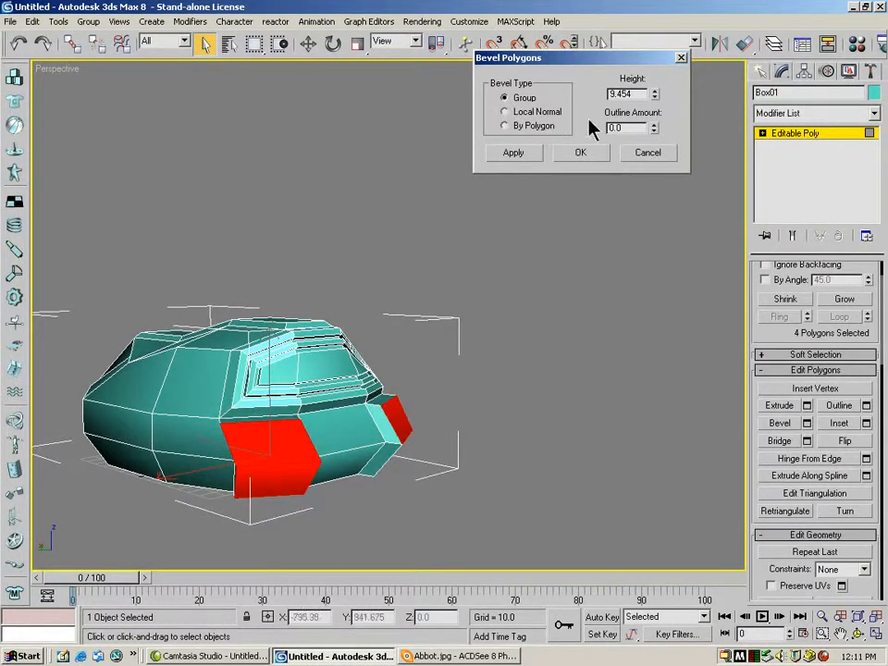
pyautogui.moveTo(660, 95); pyautogui.dragTo(679, 132)
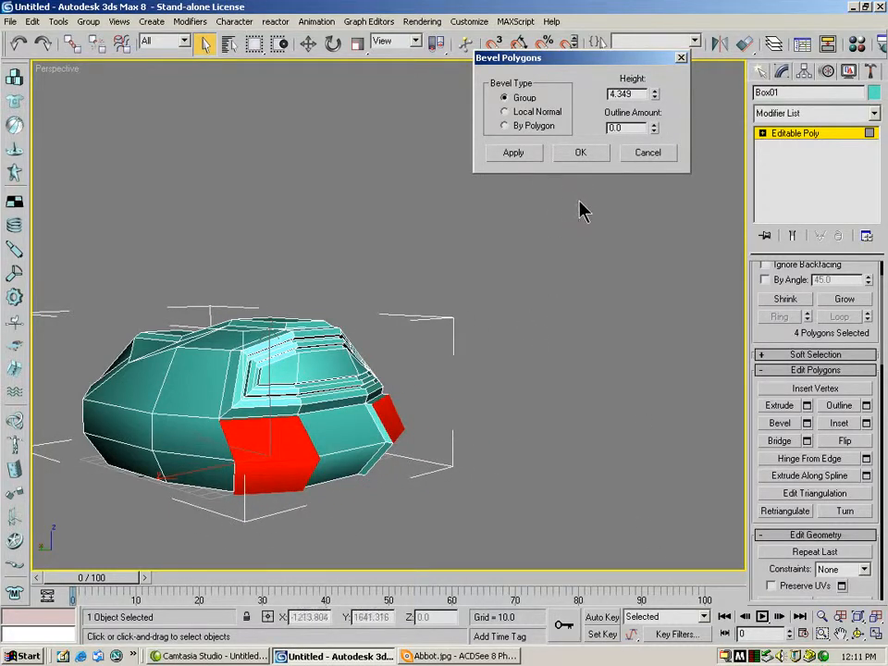
pyautogui.click(514, 153)
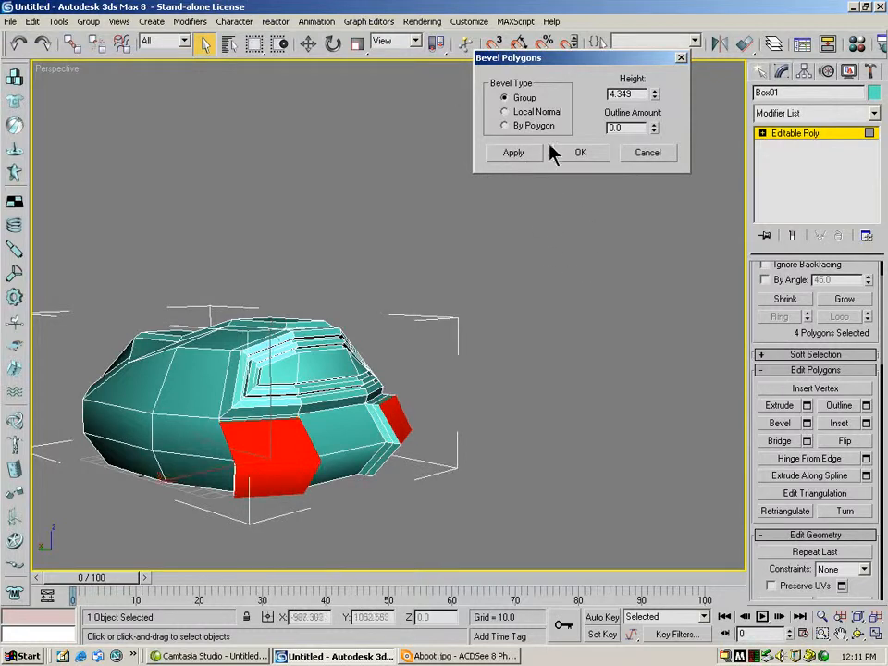
# Apply a second bevel to the corner polygons with type Local Normal, Height 7.002 and Outline Amount 0.
pyautogui.click(505, 112)
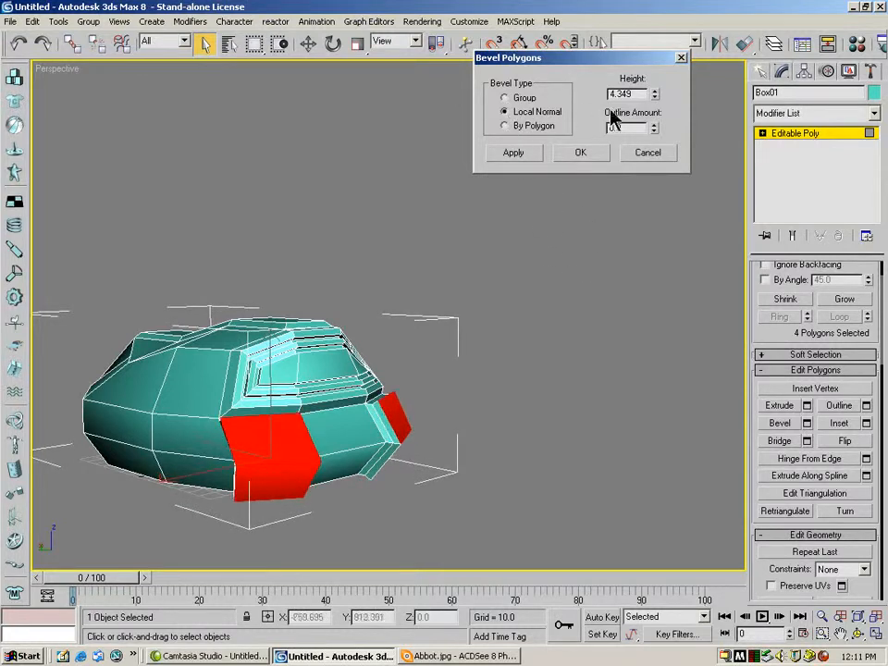
pyautogui.moveTo(654, 94); pyautogui.dragTo(652, 35)
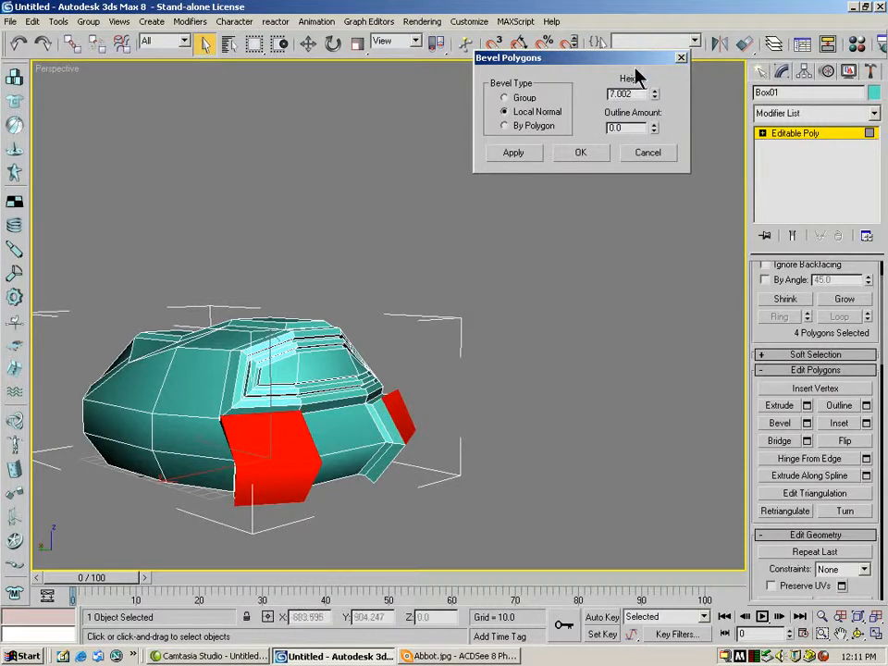
pyautogui.click(523, 154)
# Finish the corner extensions with a Group bevel of Height 5.205 and Outline Amount 0.
pyautogui.click(505, 98)
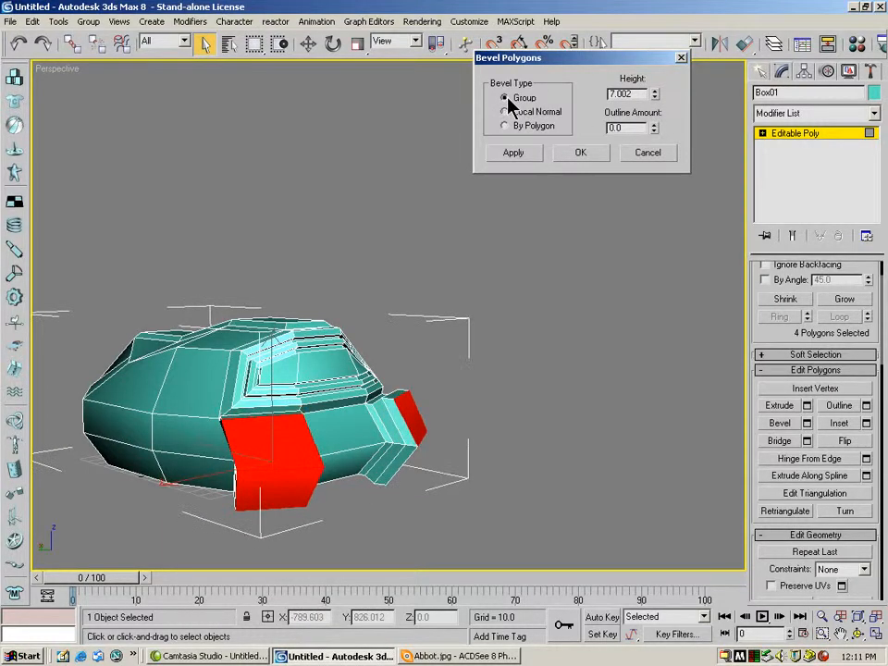
pyautogui.moveTo(654, 92); pyautogui.dragTo(638, 31)
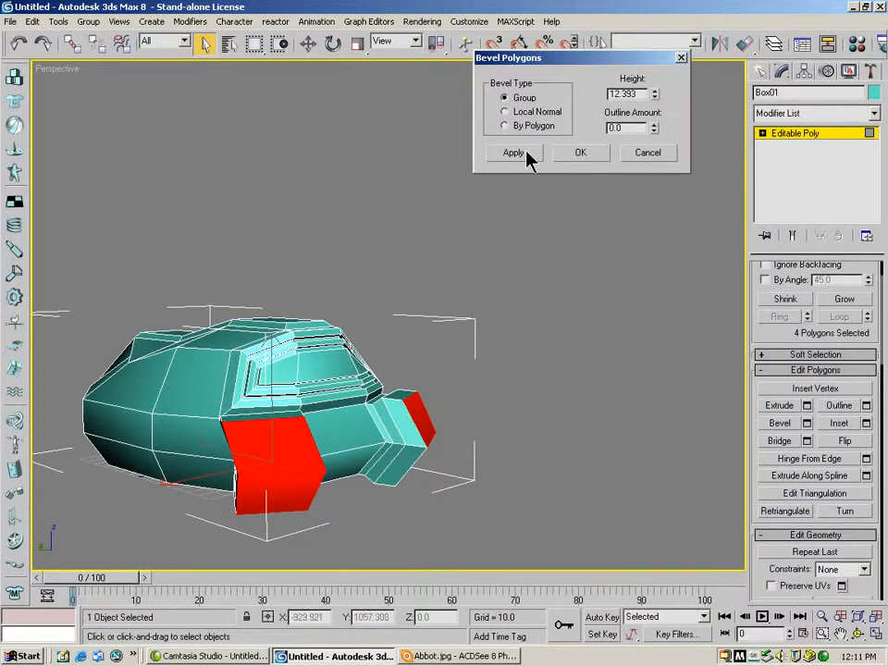
pyautogui.moveTo(654, 96); pyautogui.dragTo(654, 139)
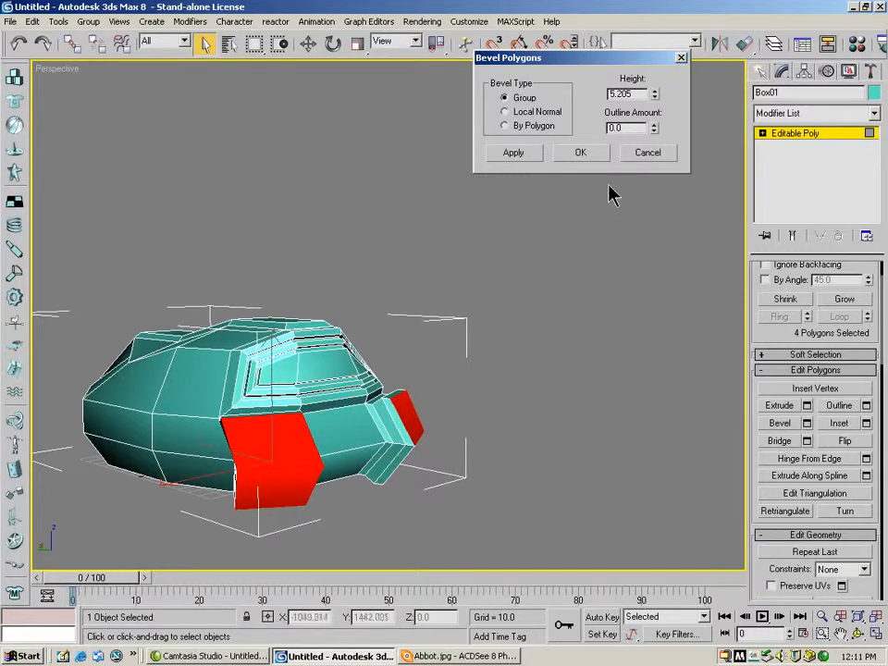
pyautogui.click(575, 158)
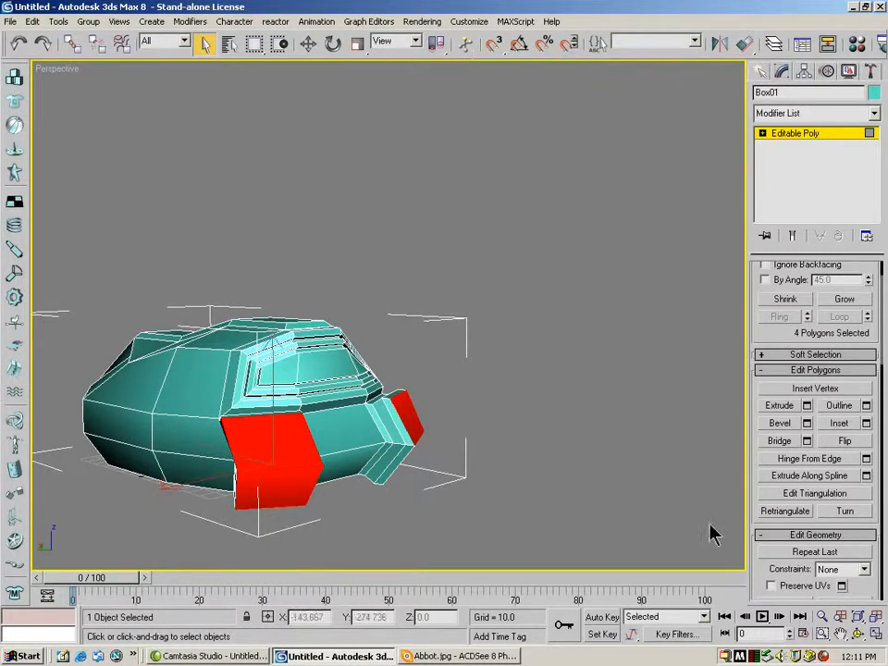
# Select the two upper polygons at mid-length, one on each side of the central top strip.
pyautogui.click(857, 635)
pyautogui.moveTo(398, 412); pyautogui.dragTo(325, 438)
pyautogui.click(841, 633)
pyautogui.moveTo(608, 428); pyautogui.dragTo(416, 448)
pyautogui.click(859, 634)
pyautogui.click(308, 44)
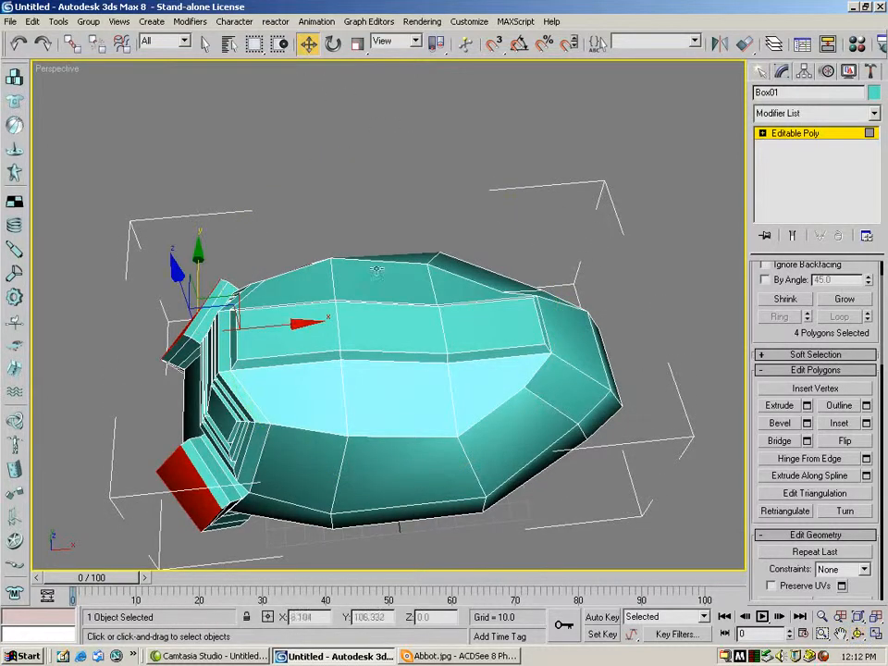
pyautogui.press('q')
pyautogui.click(367, 274)
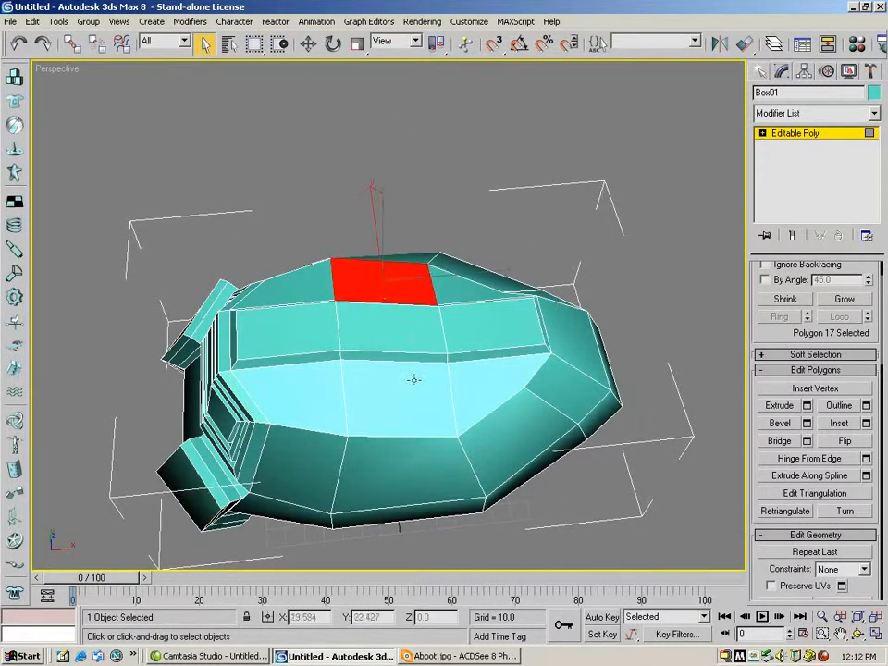
pyautogui.keyDown('ctrl'); pyautogui.click(433, 394); pyautogui.keyUp('ctrl')
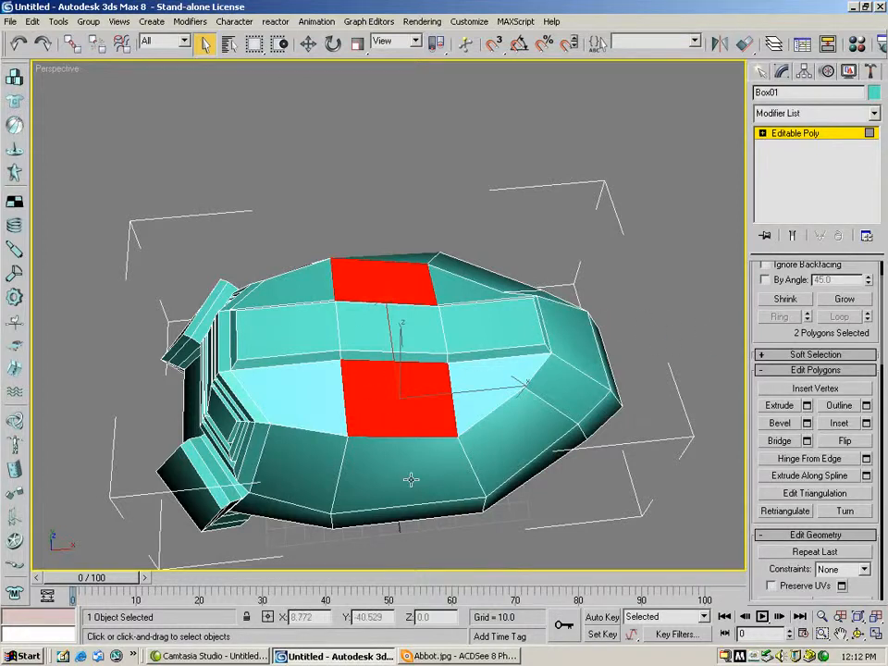
# Inset the two upper polygons by applying a Group bevel with Height 0 and Outline Amount -8.28.
pyautogui.click(806, 423)
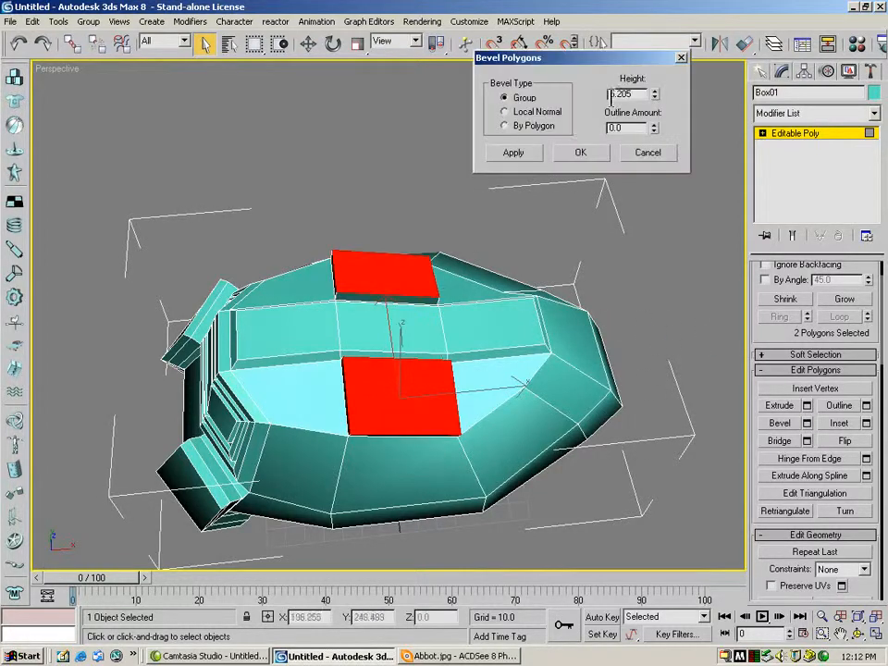
pyautogui.doubleClick(638, 95)
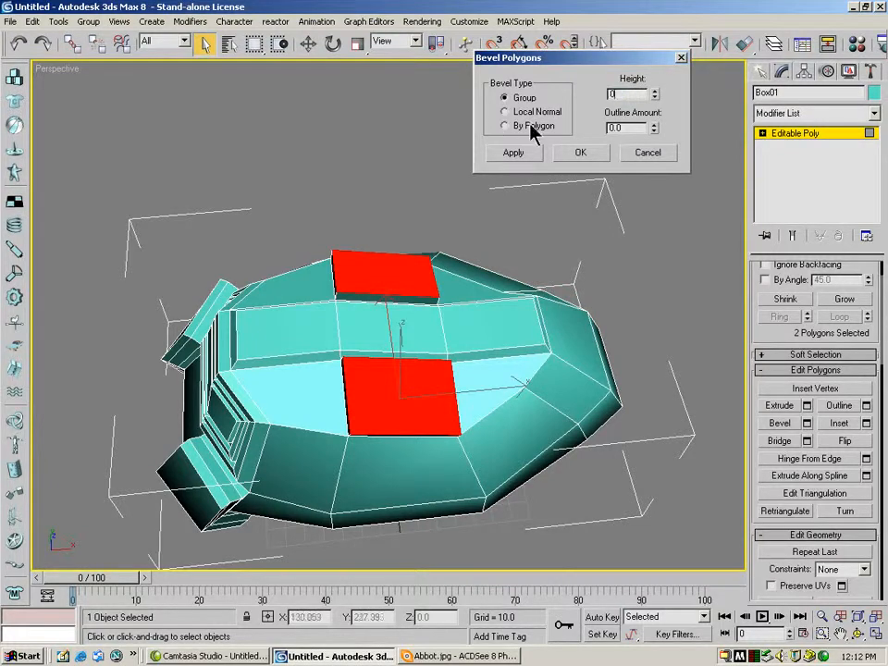
pyautogui.write('0')
pyautogui.press('Return')
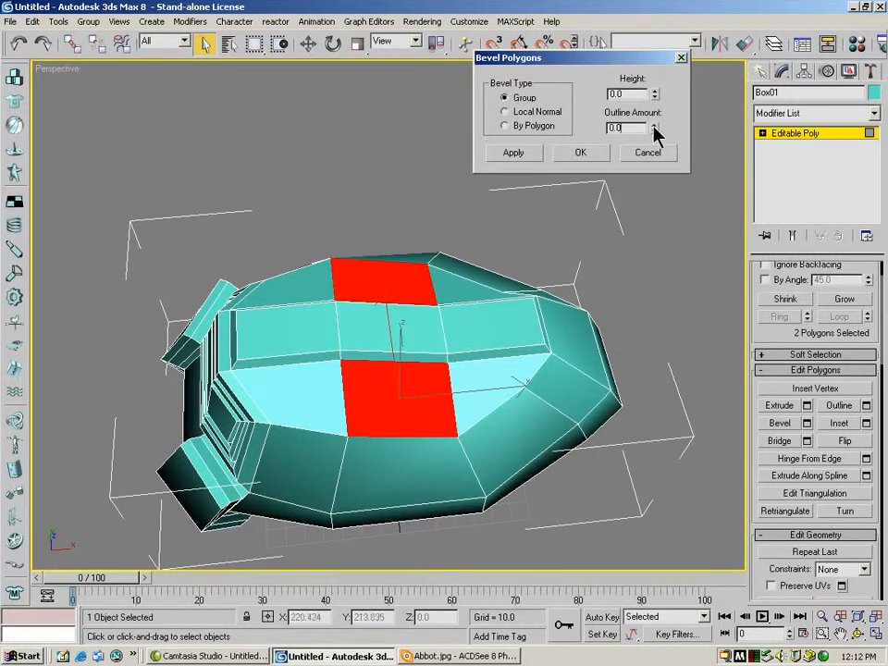
pyautogui.moveTo(654, 129); pyautogui.dragTo(631, 72)
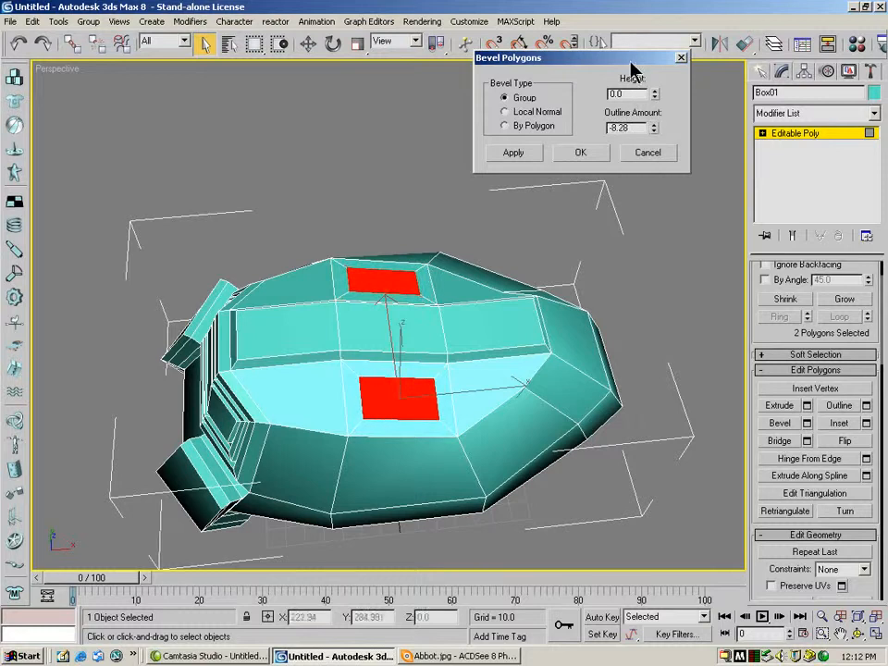
pyautogui.click(515, 154)
# Sink the two inset polygons by applying a Group bevel with Height -4.72 and Outline Amount 0.
pyautogui.moveTo(630, 127); pyautogui.dragTo(579, 133)
pyautogui.write('0')
pyautogui.click(633, 94)
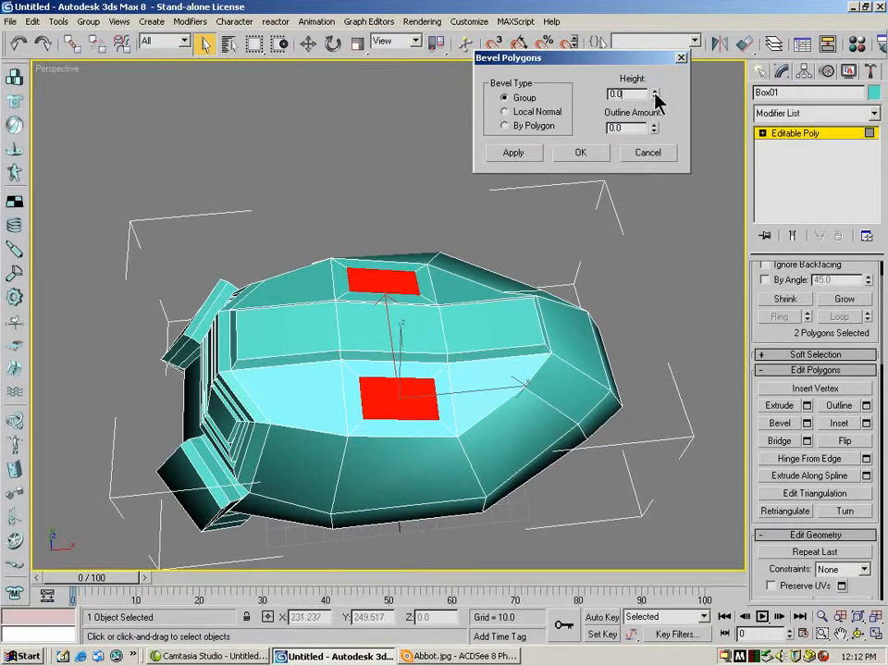
pyautogui.moveTo(655, 97); pyautogui.dragTo(642, 453)
pyautogui.click(513, 153)
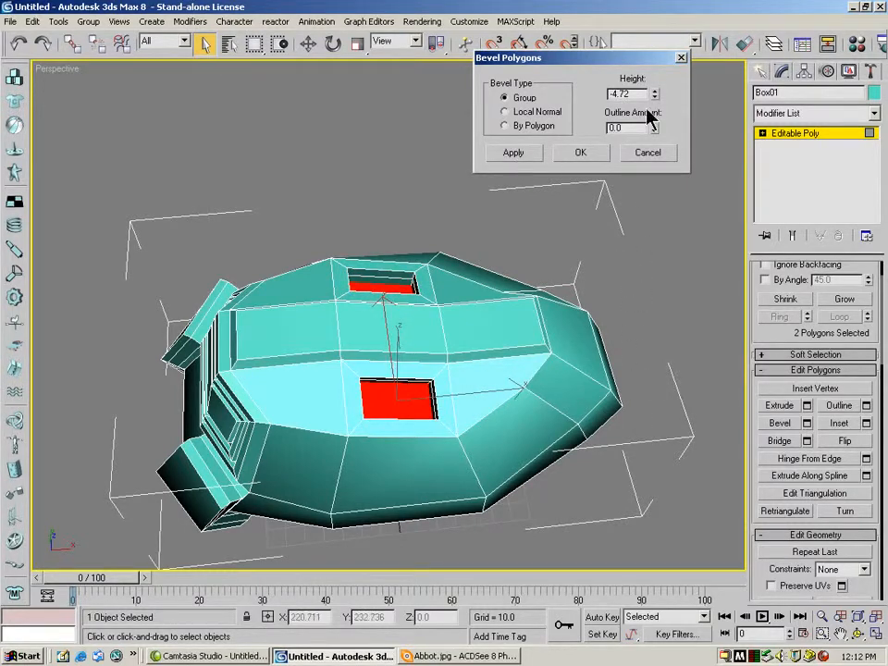
# Finish the two top recesses with a Group bevel of Height -2.69 and Outline Amount -2.24.
pyautogui.moveTo(653, 96); pyautogui.dragTo(650, 56)
pyautogui.moveTo(654, 127); pyautogui.dragTo(651, 296)
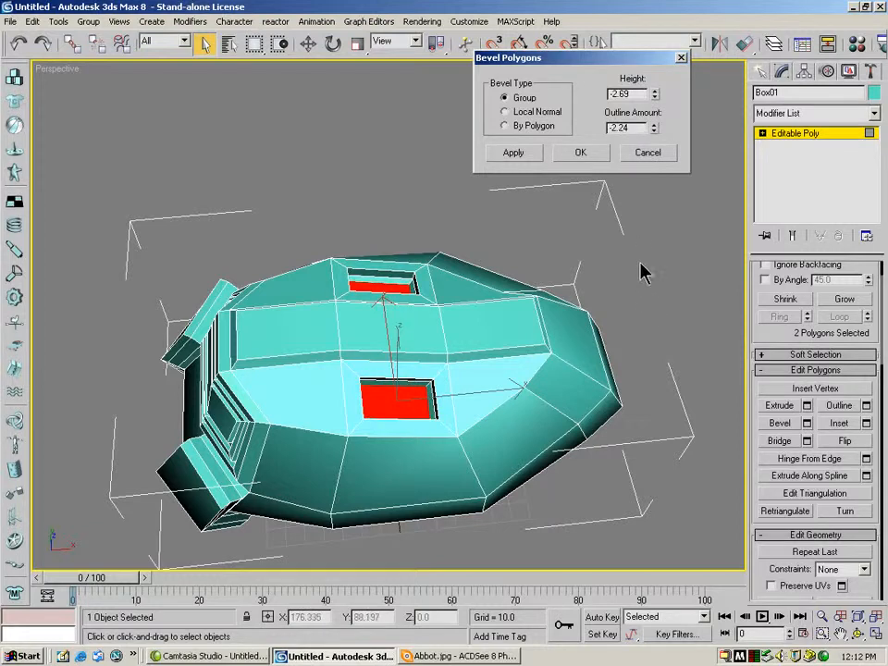
pyautogui.click(580, 152)
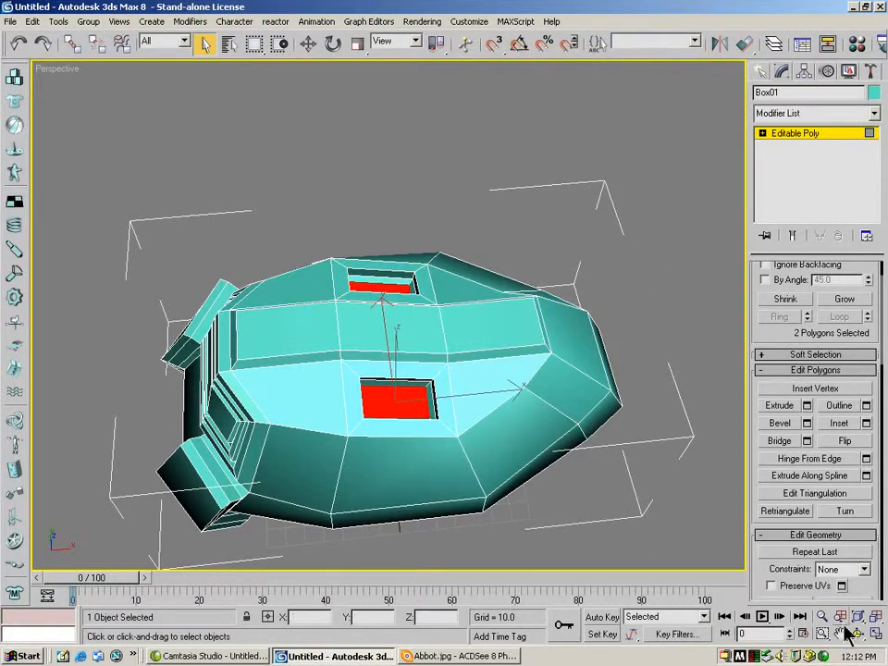
# Examine the two top recesses in the four-view layout and from several angles in the perspective view.
pyautogui.click(875, 635)
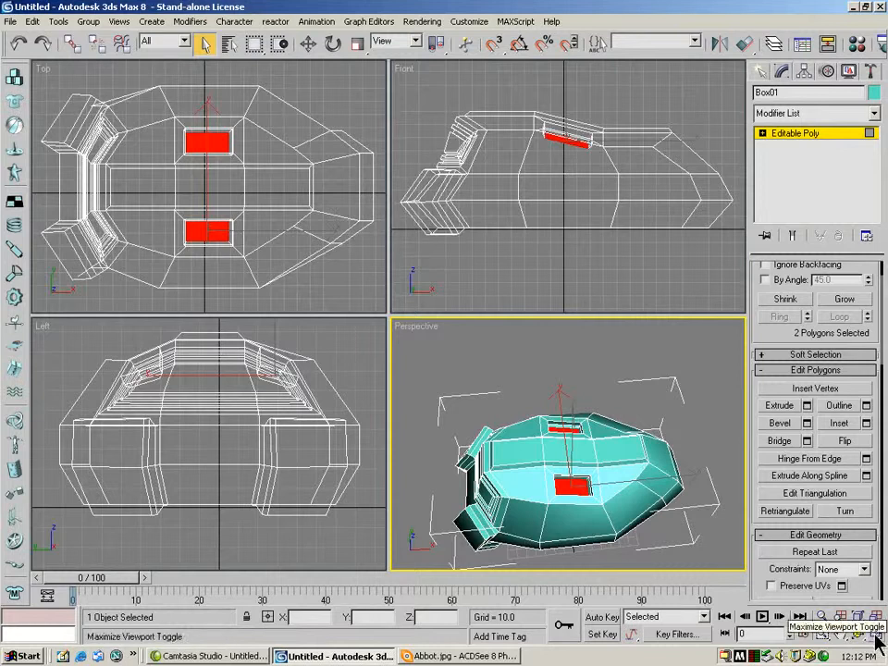
pyautogui.click(874, 634)
pyautogui.click(858, 634)
pyautogui.moveTo(281, 303); pyautogui.dragTo(345, 349)
pyautogui.moveTo(398, 268); pyautogui.dragTo(420, 276)
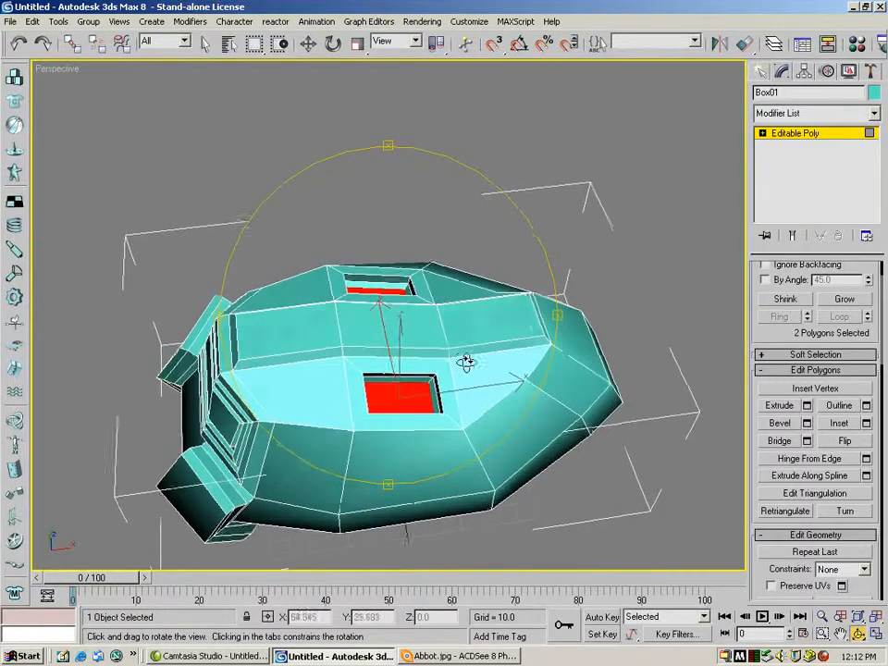
pyautogui.moveTo(466, 355); pyautogui.dragTo(346, 394)
pyautogui.moveTo(304, 394); pyautogui.dragTo(340, 359)
# Select the upper side polygons beside the stepped end and near the +X end on both sides of the body.
pyautogui.click(821, 615)
pyautogui.moveTo(490, 305); pyautogui.dragTo(479, 354)
pyautogui.click(307, 44)
pyautogui.click(205, 44)
pyautogui.click(360, 383)
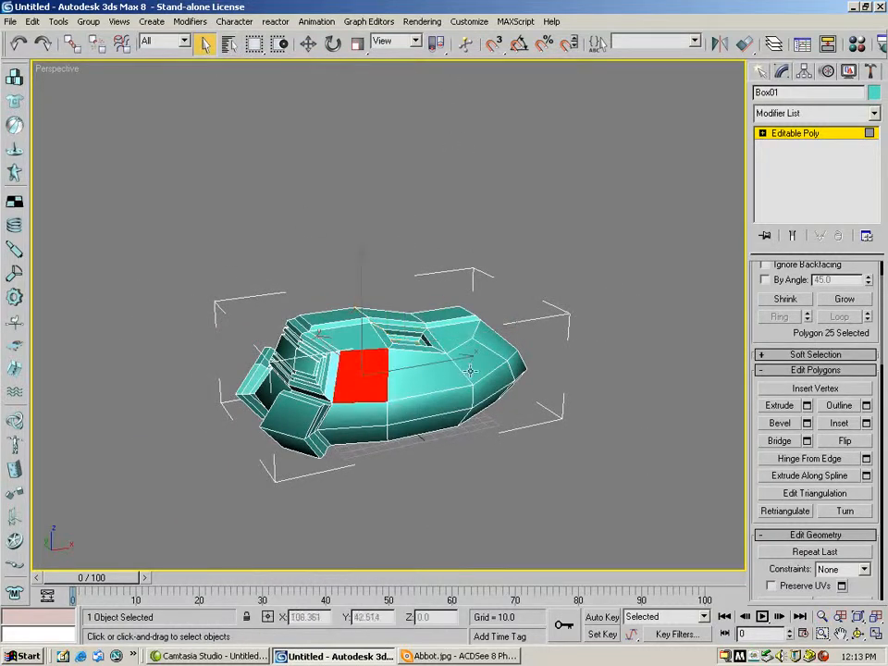
pyautogui.keyDown('ctrl'); pyautogui.click(500, 356); pyautogui.keyUp('ctrl')
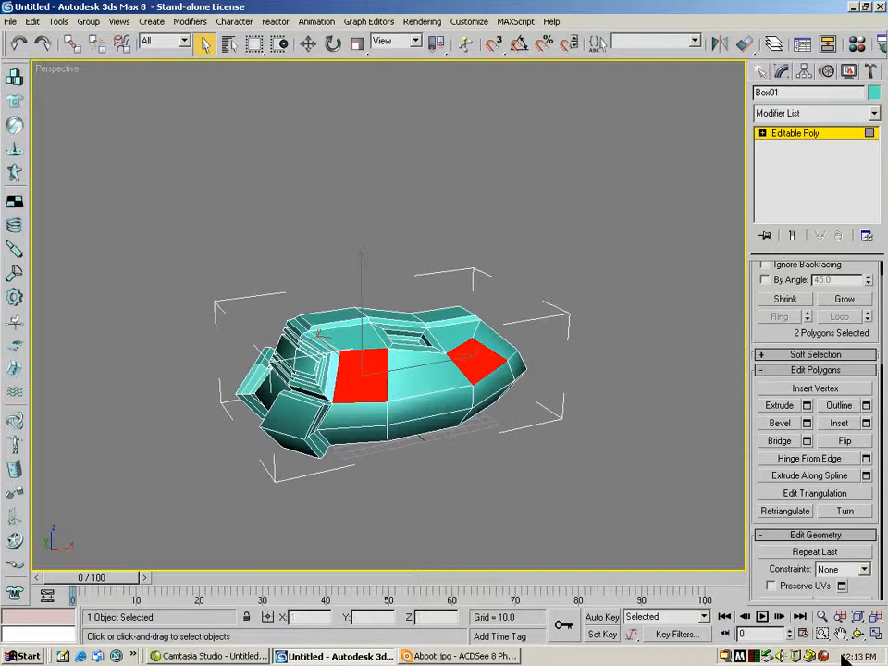
pyautogui.click(860, 635)
pyautogui.moveTo(420, 363); pyautogui.dragTo(596, 356)
pyautogui.click(206, 42)
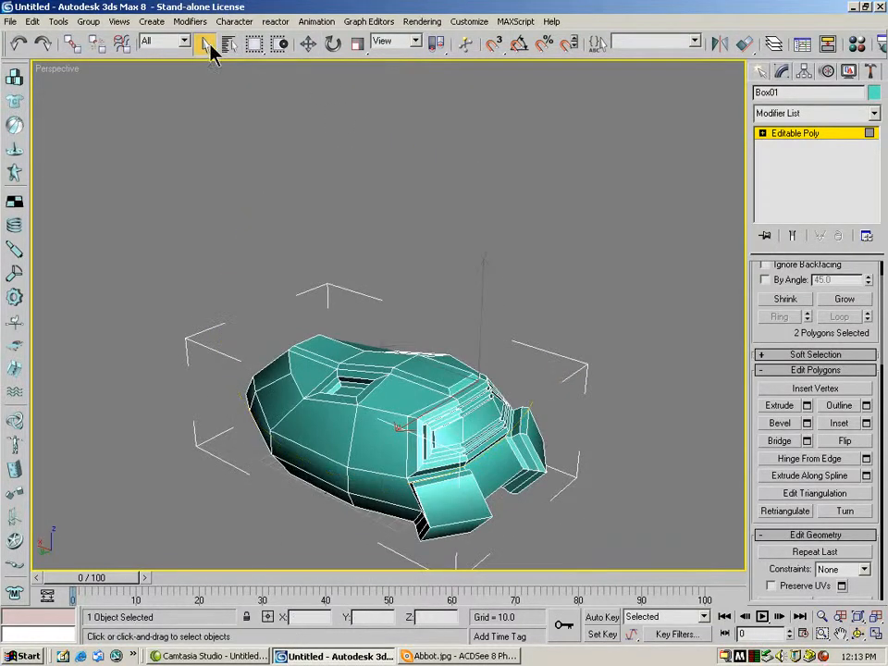
pyautogui.keyDown('ctrl'); pyautogui.click(379, 441); pyautogui.keyUp('ctrl')
pyautogui.keyDown('ctrl'); pyautogui.click(279, 393); pyautogui.keyUp('ctrl')
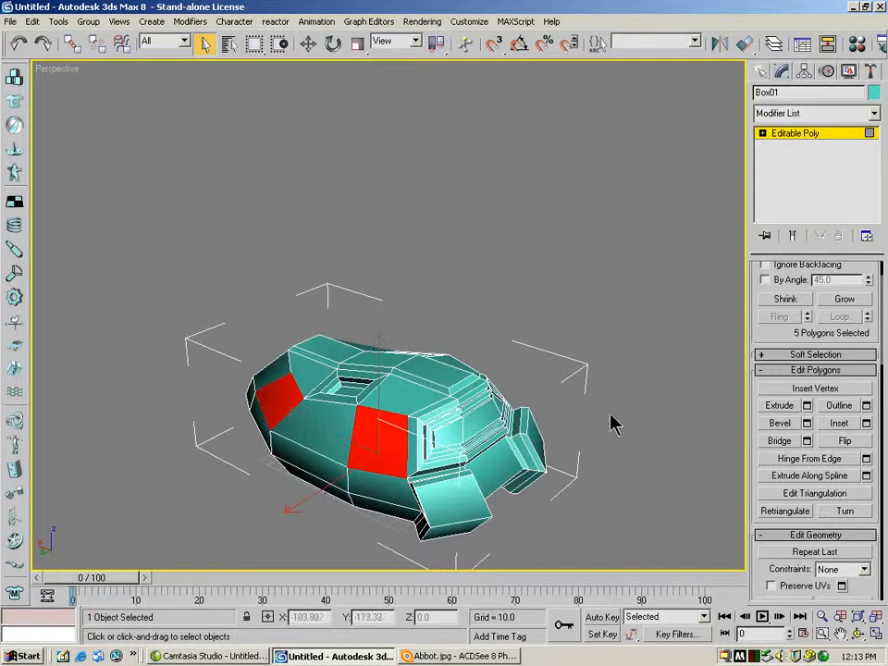
# Apply a Group bevel with Height -2.69 and Outline Amount -2.24 to the selected side polygons and inset them further at Height 0.
pyautogui.click(806, 423)
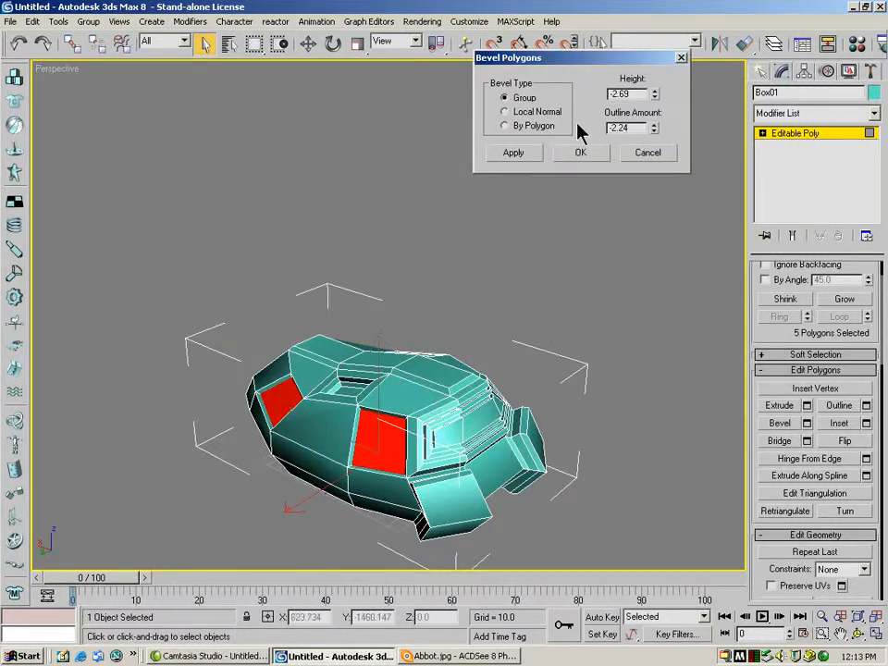
pyautogui.click(516, 154)
pyautogui.moveTo(654, 94); pyautogui.dragTo(655, 84)
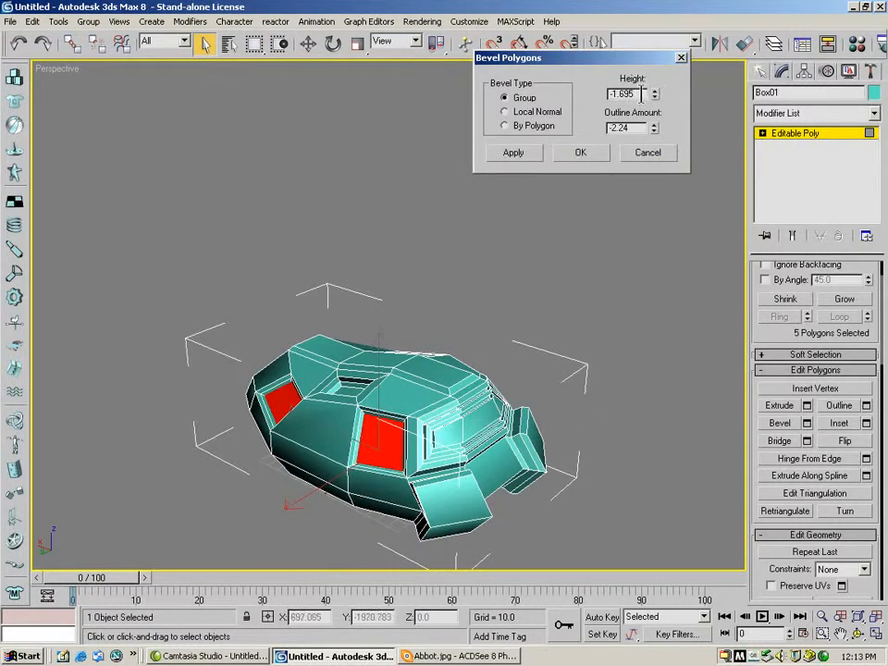
pyautogui.write('0')
pyautogui.press('Return')
pyautogui.moveTo(654, 129); pyautogui.dragTo(660, 245)
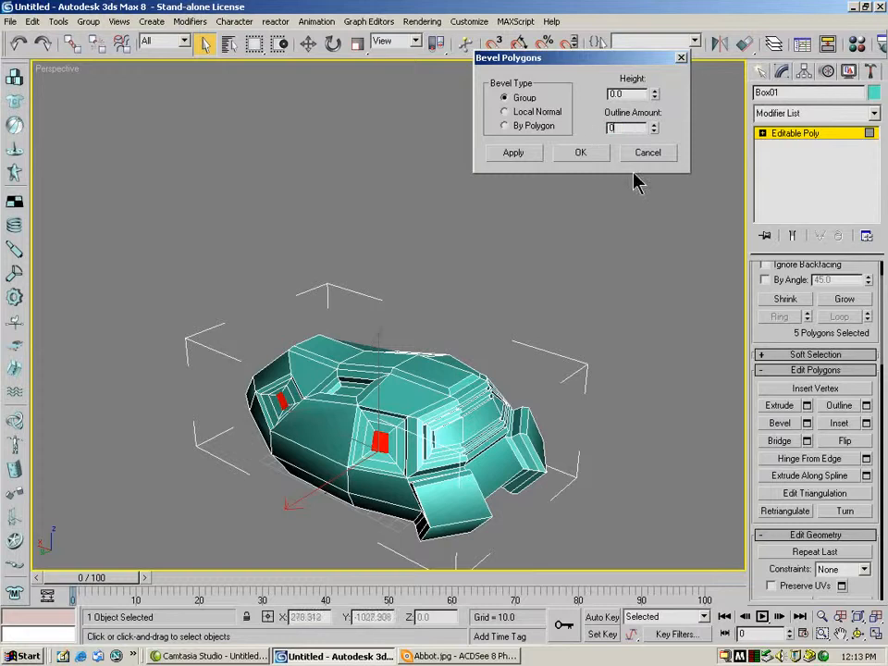
# Sink the side polygons with Height -3.68 and Outline Amount 0, and finish with a bevel of Height 1.803 and Outline Amount -2.39.
pyautogui.rightClick(655, 124)
pyautogui.moveTo(654, 93); pyautogui.dragTo(646, 189)
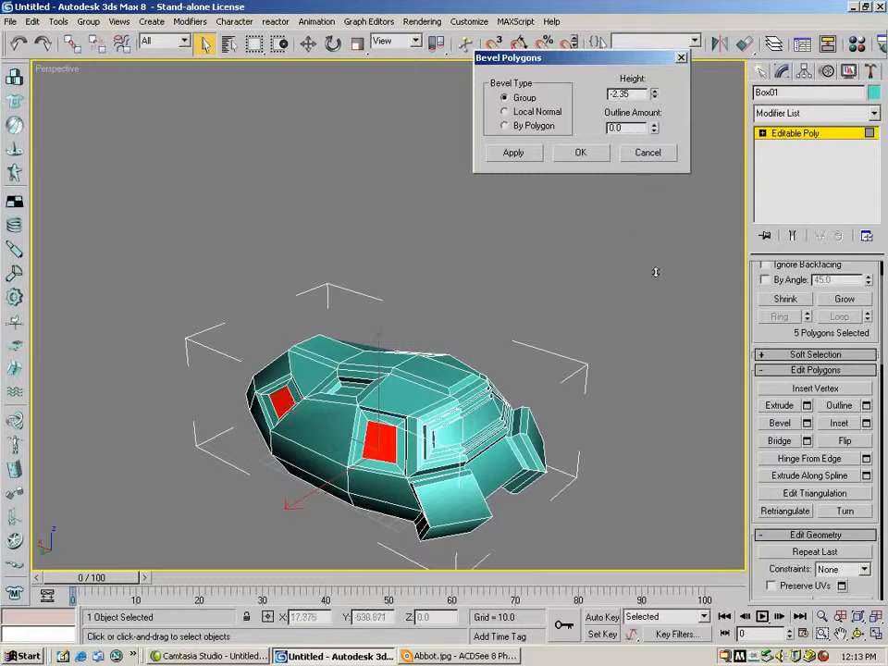
pyautogui.moveTo(662, 347); pyautogui.dragTo(673, 338)
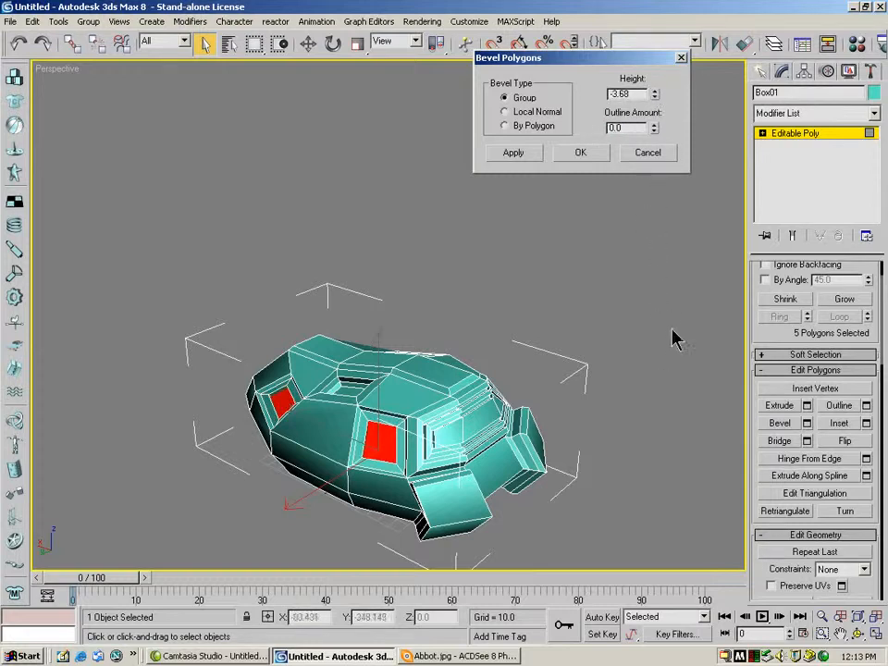
pyautogui.click(514, 153)
pyautogui.moveTo(648, 187); pyautogui.dragTo(612, 627)
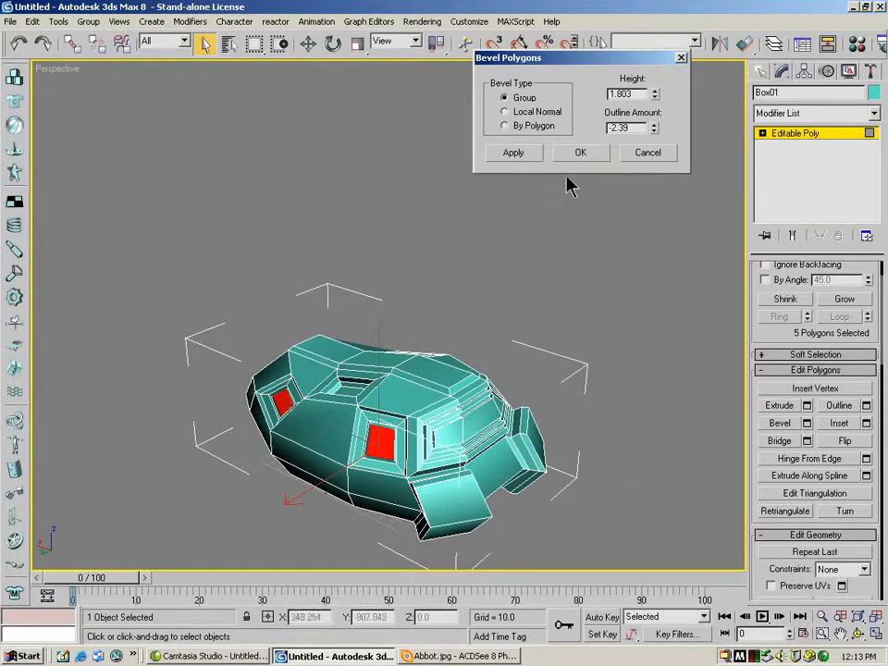
pyautogui.press('Return')
# Select the upper centre polygon at the +X end, directly below the end of the top strip.
pyautogui.click(858, 633)
pyautogui.moveTo(407, 407); pyautogui.dragTo(540, 404)
pyautogui.click(821, 616)
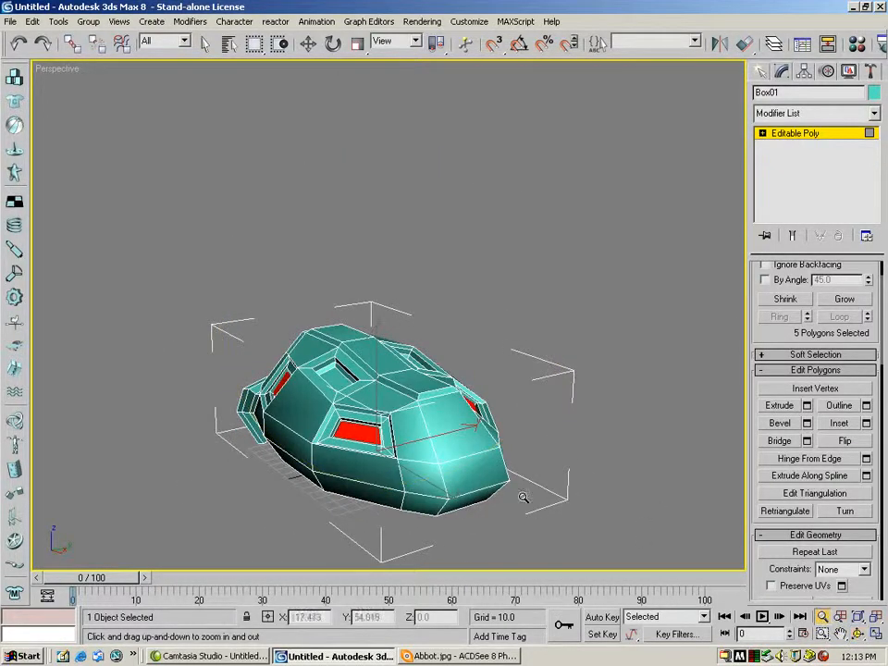
pyautogui.moveTo(523, 504); pyautogui.dragTo(523, 484)
pyautogui.click(840, 633)
pyautogui.moveTo(499, 559); pyautogui.dragTo(458, 419)
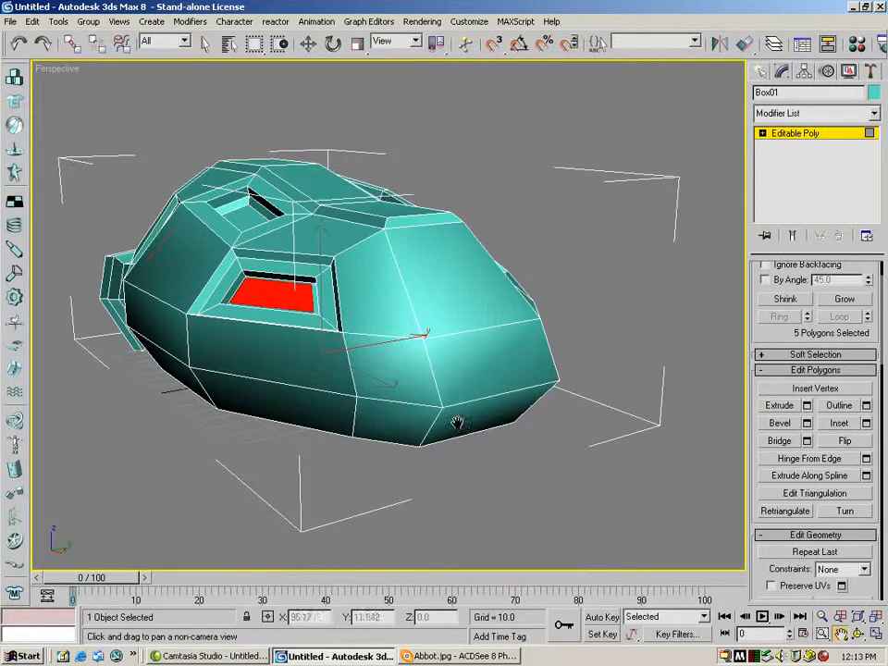
pyautogui.click(308, 44)
pyautogui.click(447, 278)
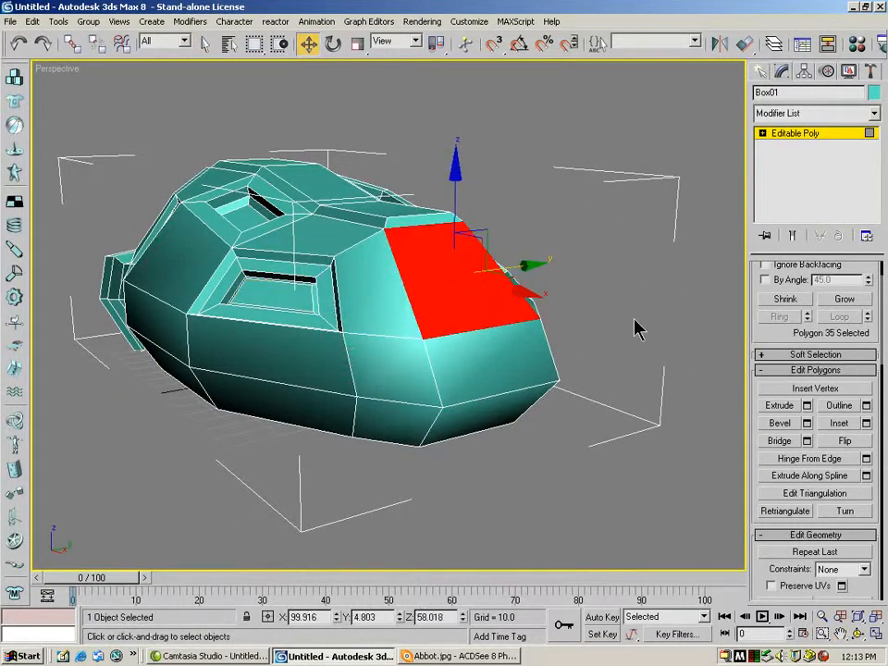
# Raise the +X end polygon with a Group bevel of Height 5.374 and Outline Amount -2.39.
pyautogui.click(807, 422)
pyautogui.moveTo(655, 95); pyautogui.dragTo(640, 591)
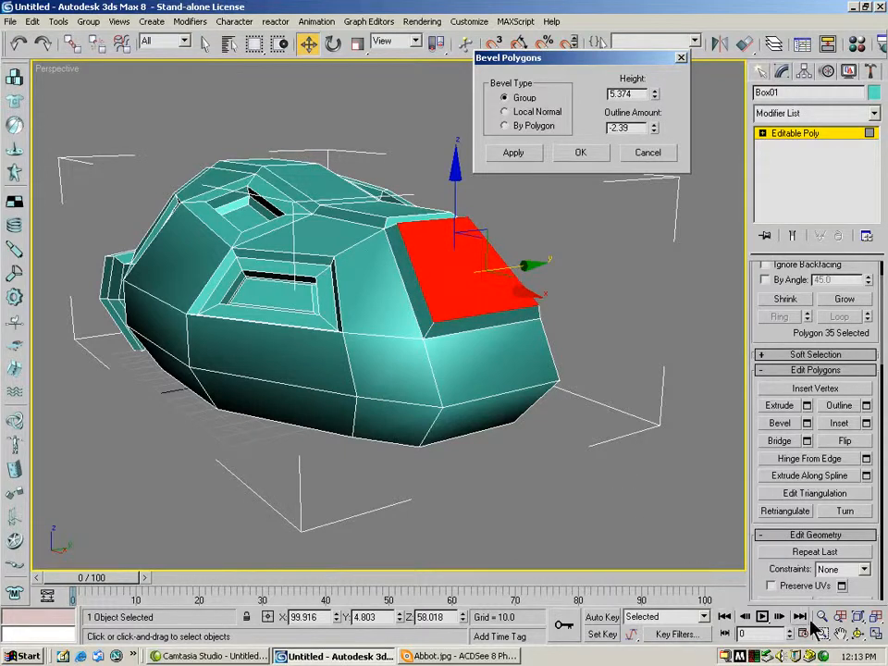
pyautogui.hotkey('ctrl', 'r')
pyautogui.click(598, 154)
# Examine the raised +X end panel and the whole body from several sides.
pyautogui.moveTo(491, 214); pyautogui.dragTo(449, 289)
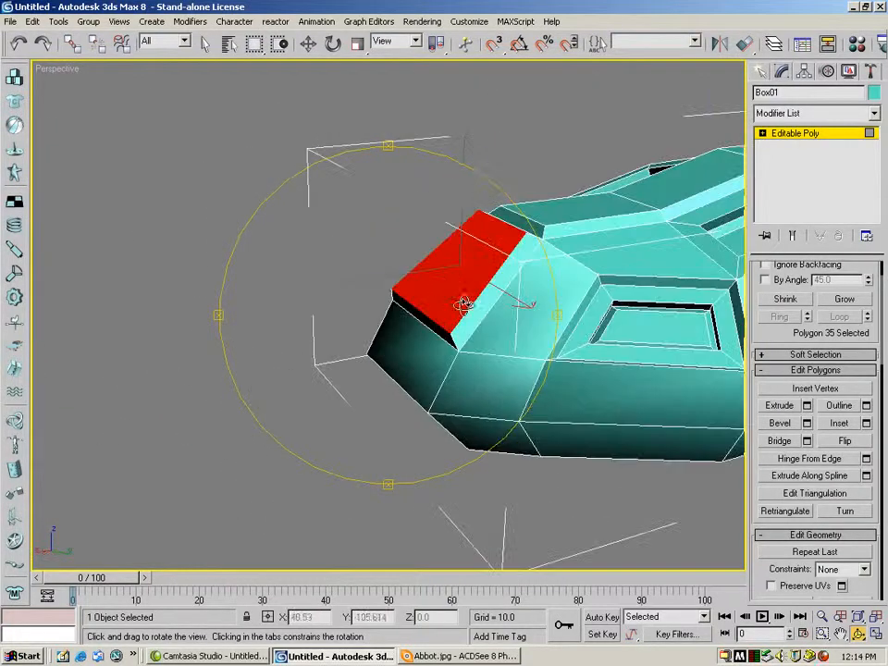
pyautogui.click(819, 614)
pyautogui.moveTo(561, 335); pyautogui.dragTo(549, 373)
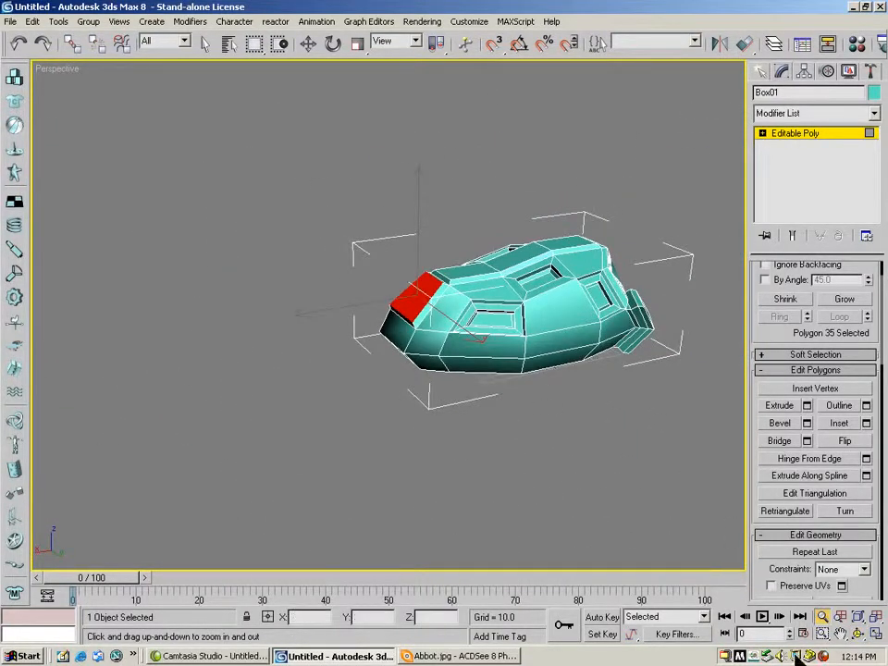
pyautogui.click(858, 635)
pyautogui.moveTo(368, 338); pyautogui.dragTo(421, 321)
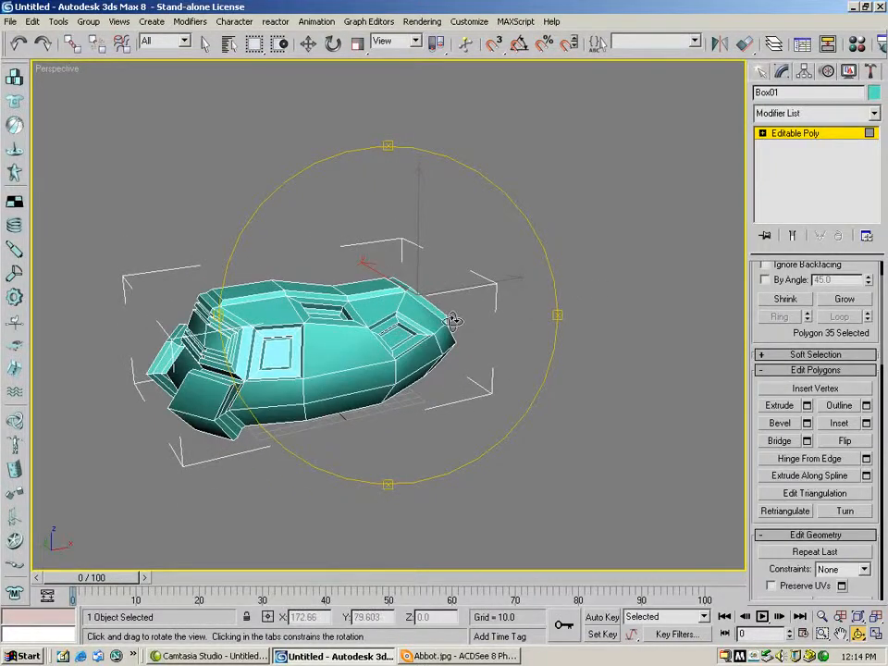